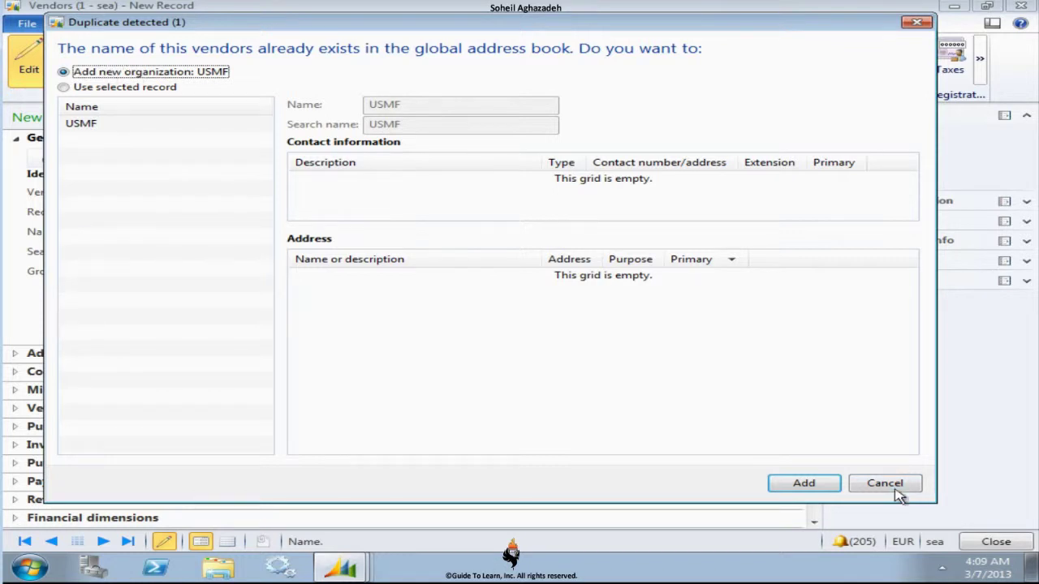
pyautogui.click(885, 484)
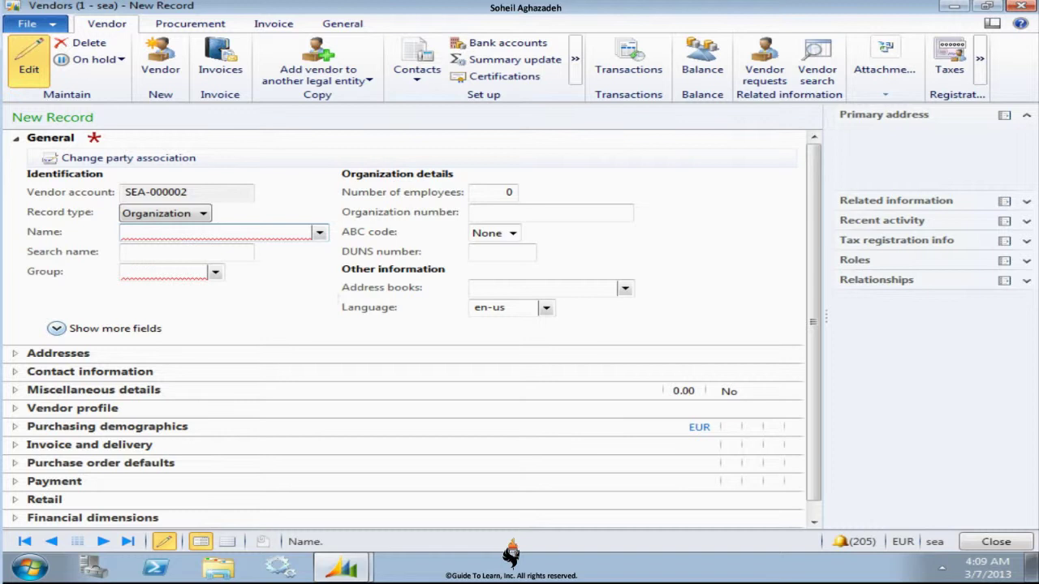
pyautogui.click(125, 233)
pyautogui.write('USMF')
pyautogui.press('Tab')
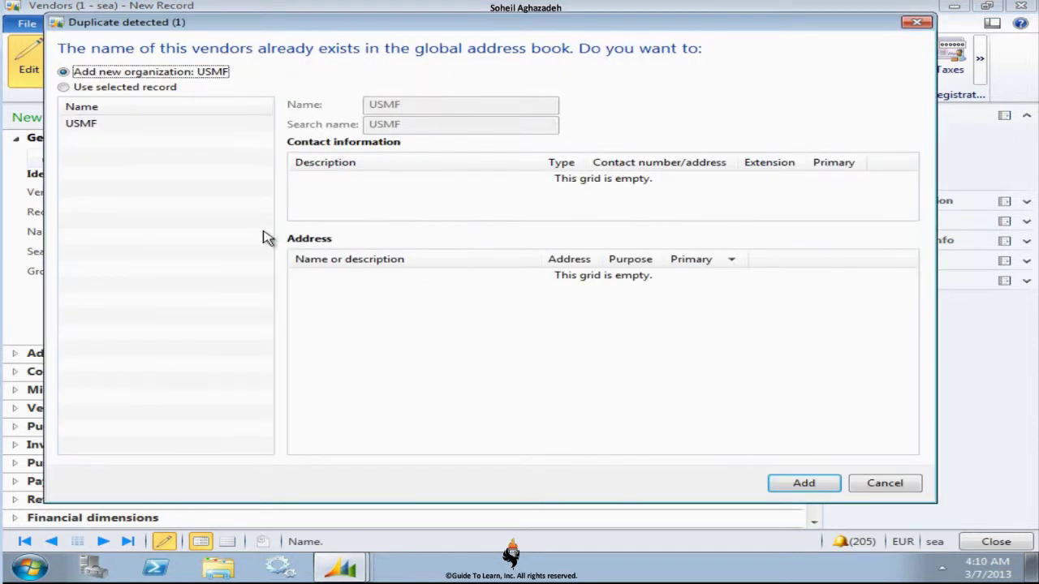
pyautogui.click(107, 89)
pyautogui.click(882, 487)
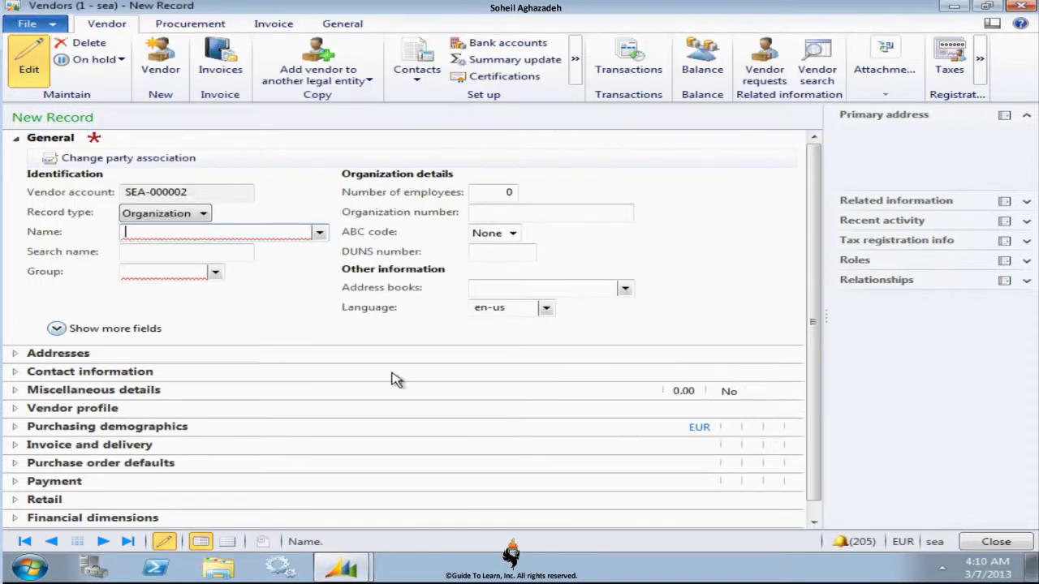
# Name the new organization vendor GB Publishing
pyautogui.write('GB Publishing')
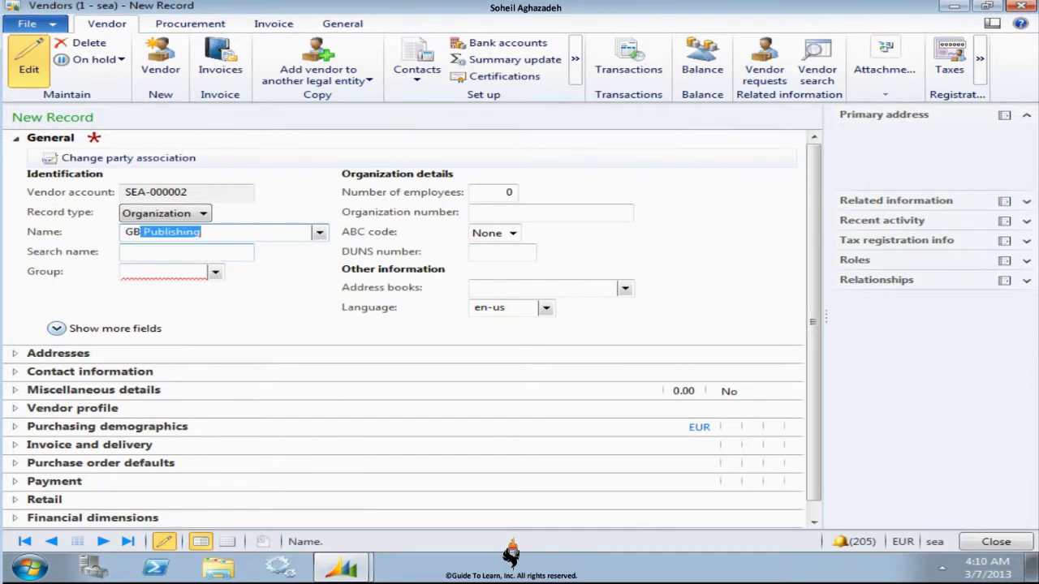
pyautogui.press('Tab')
# Create a new vendor group 20 with the description Publishers from the vendor record's group field
pyautogui.click(216, 273)
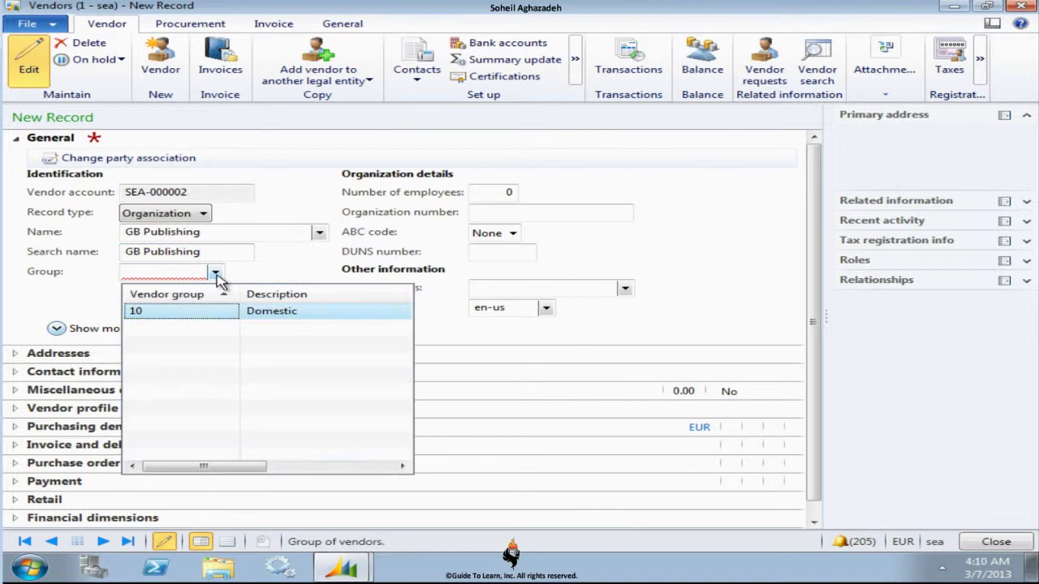
pyautogui.click(179, 274)
pyautogui.rightClick(185, 283)
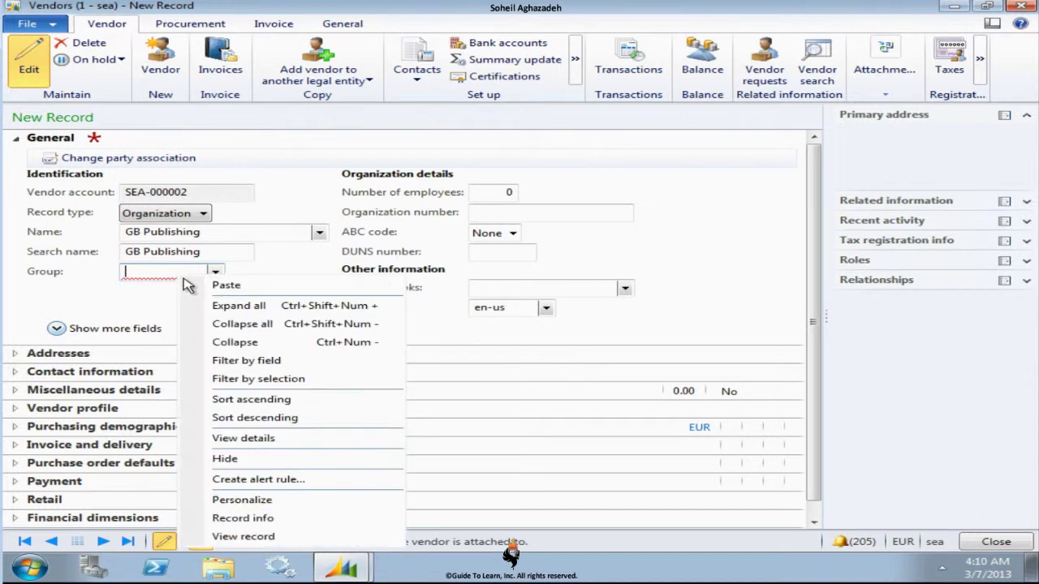
pyautogui.click(264, 439)
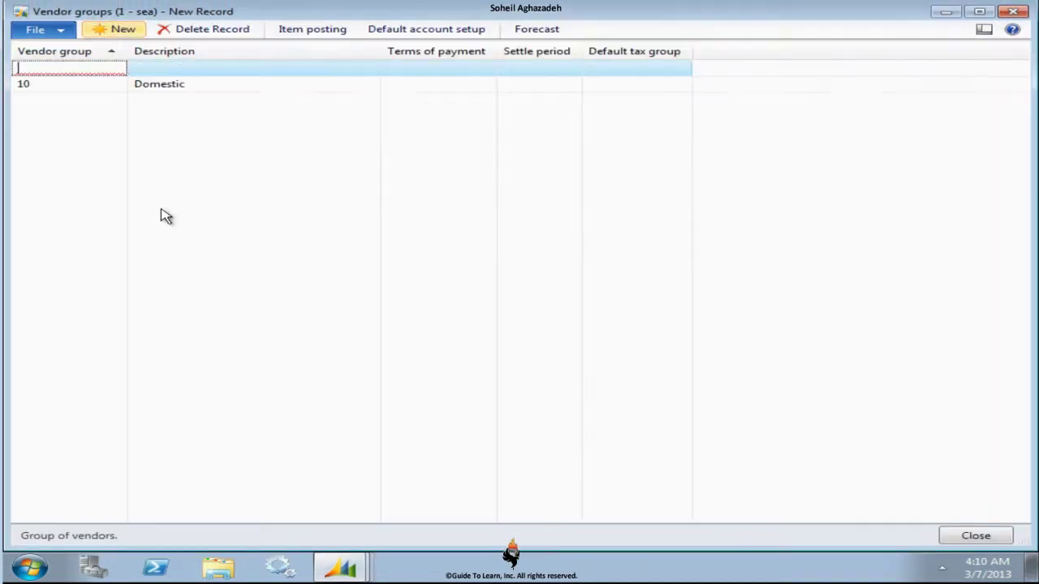
pyautogui.write('20')
pyautogui.press('Tab')
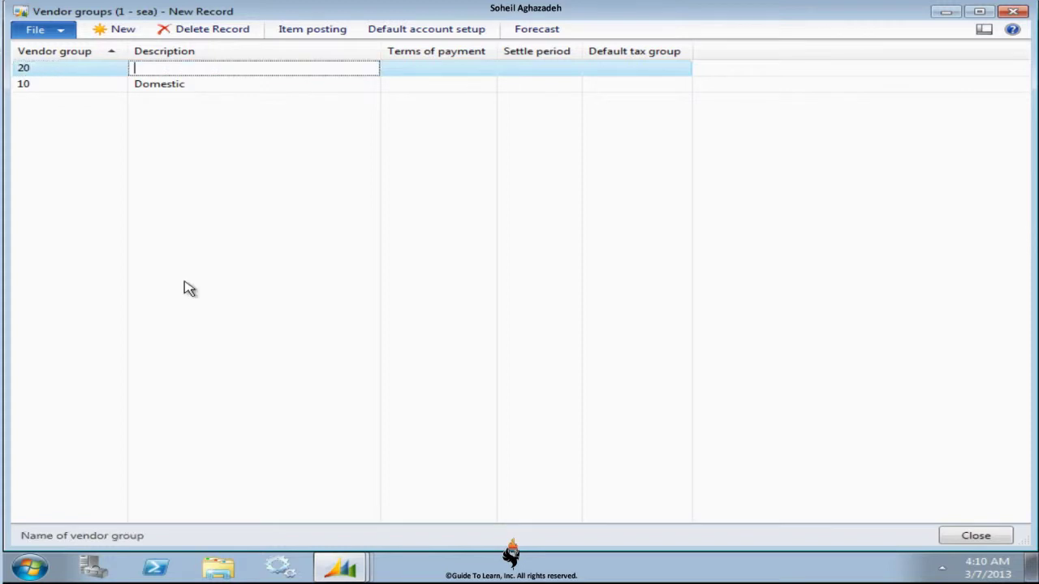
pyautogui.write('Publishers')
pyautogui.click(976, 537)
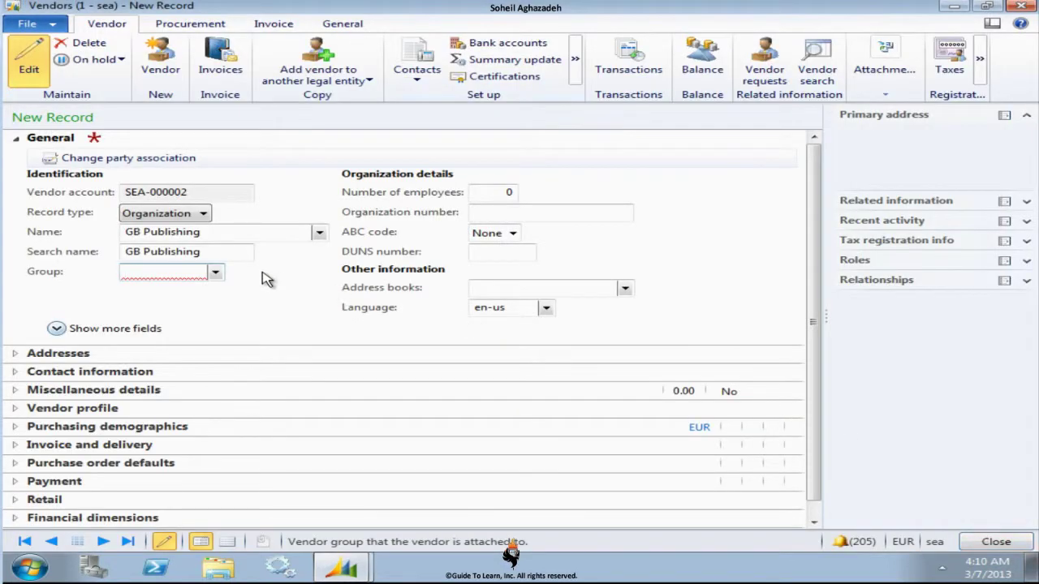
# Assign the new vendor to group 20 (Publishers) and save the vendor record
pyautogui.click(214, 273)
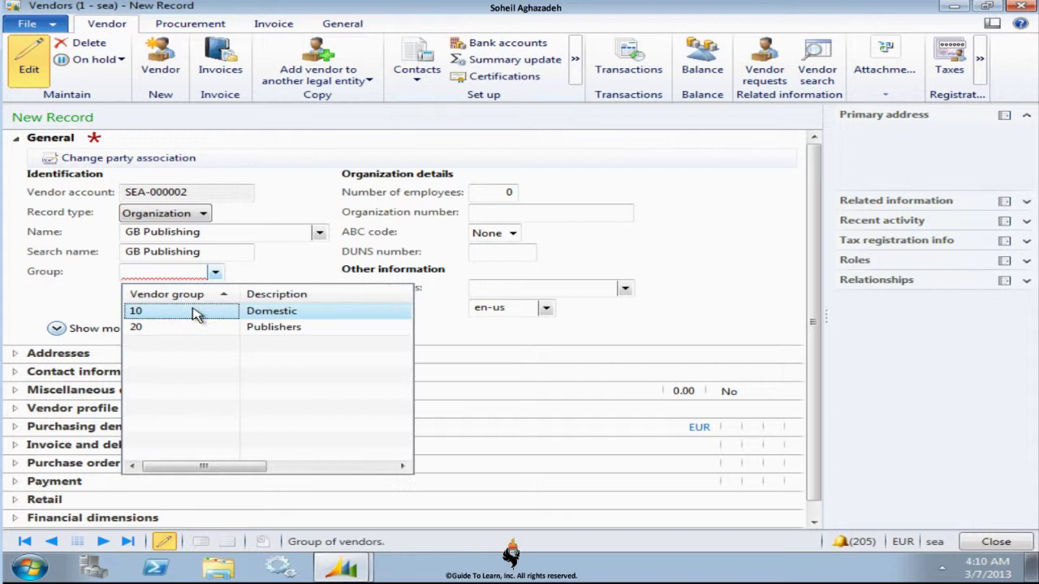
pyautogui.click(186, 331)
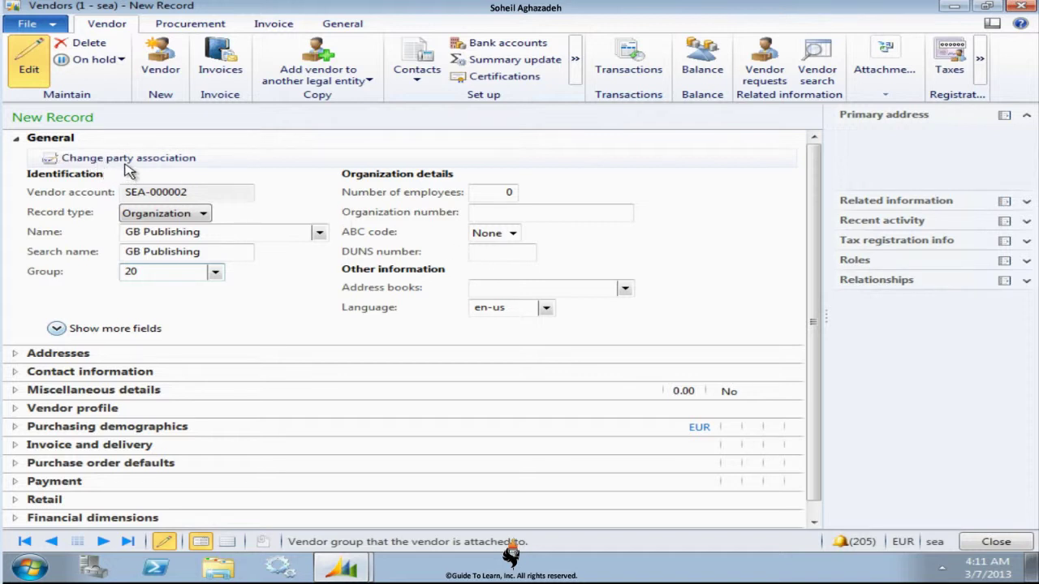
pyautogui.click(168, 235)
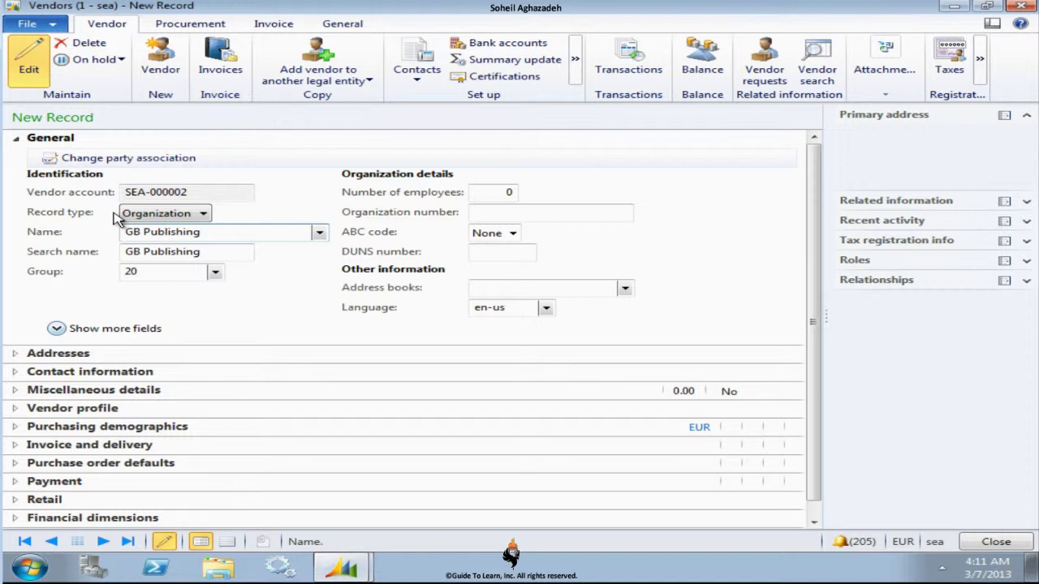
pyautogui.click(51, 28)
pyautogui.click(47, 74)
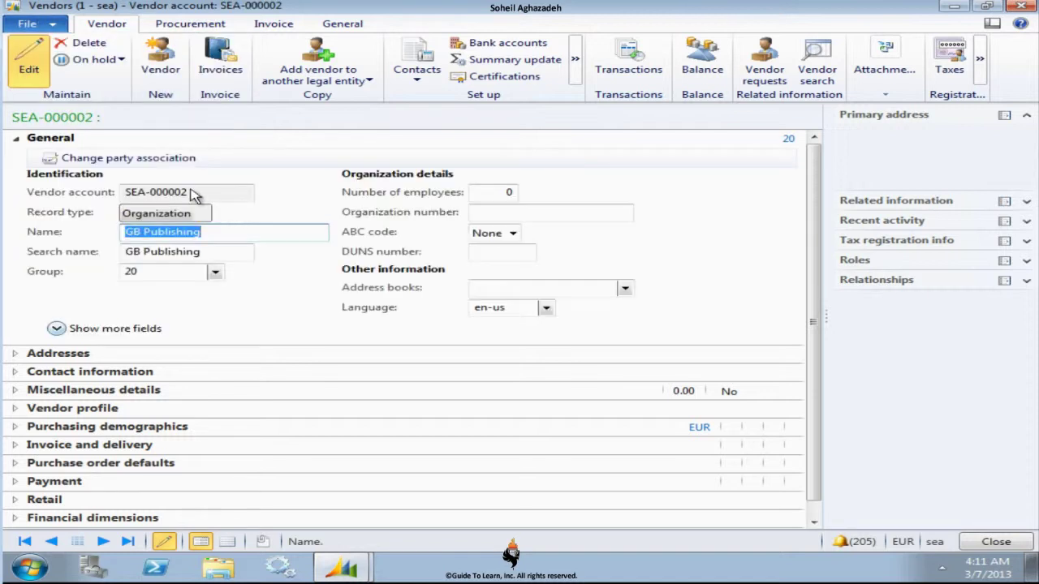
# Examine the vendor's party association and the list of party records it could be changed to
pyautogui.click(166, 159)
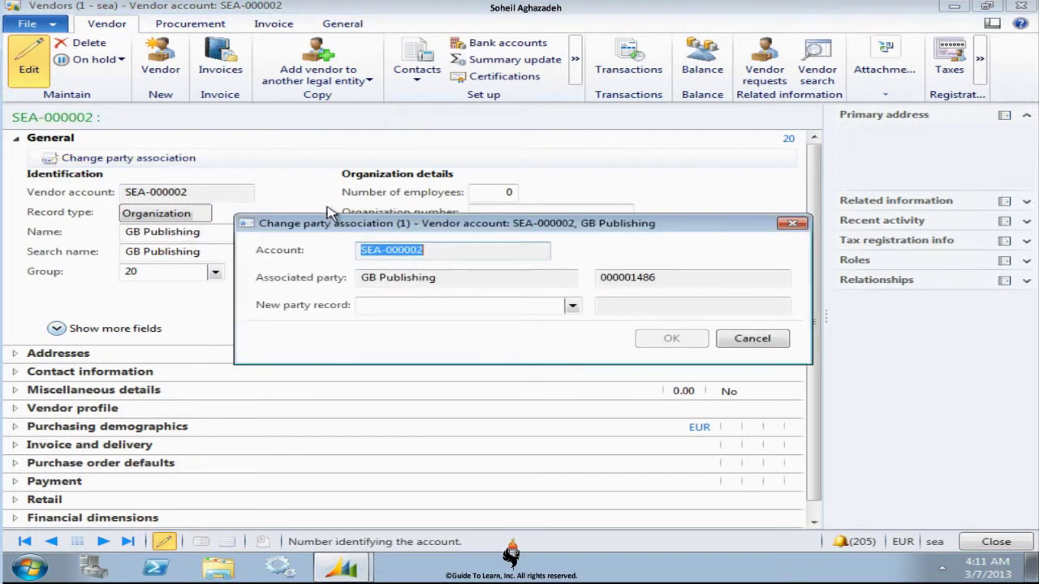
pyautogui.click(573, 307)
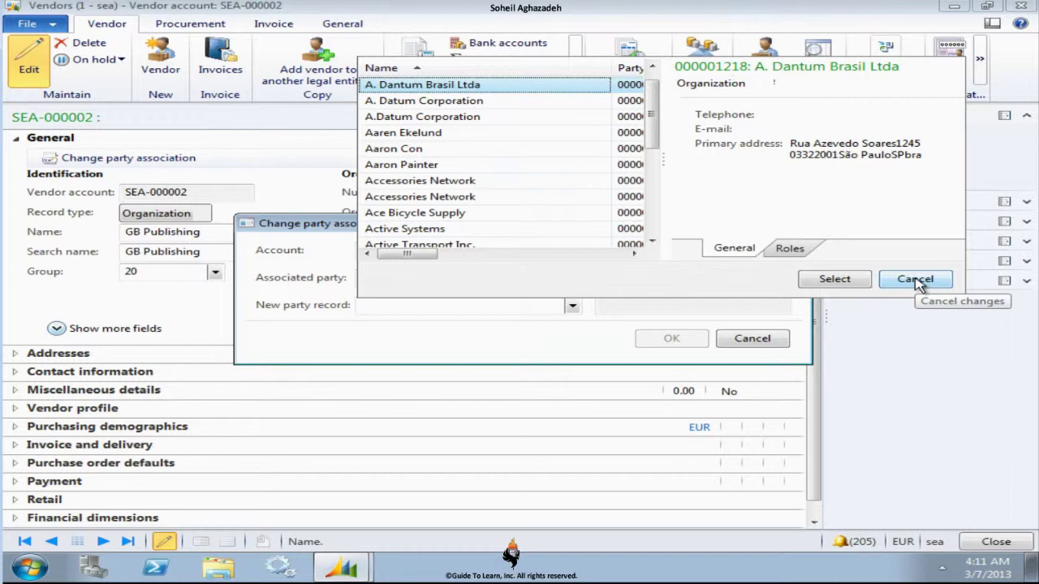
pyautogui.click(917, 280)
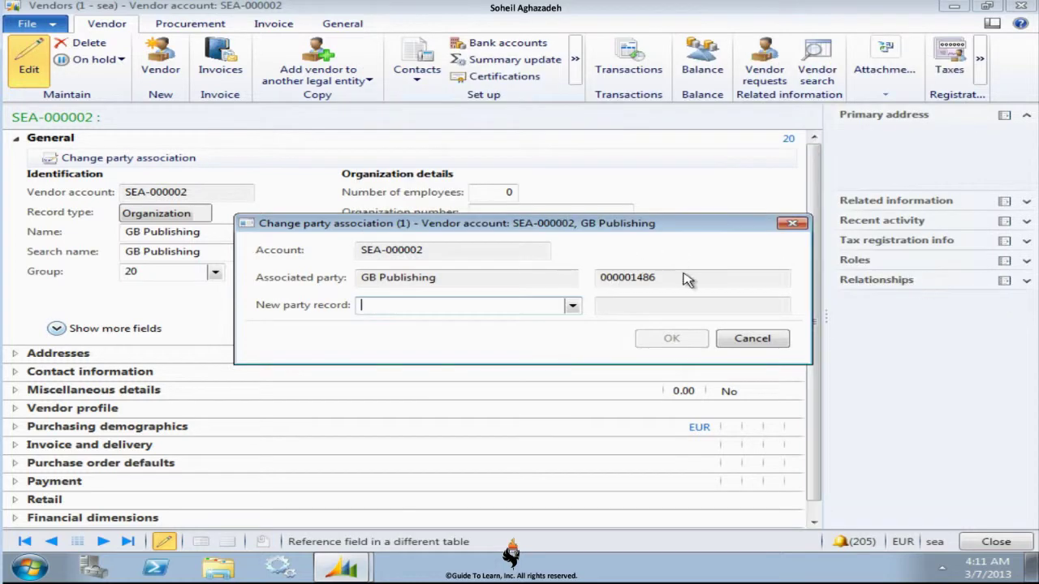
pyautogui.click(755, 340)
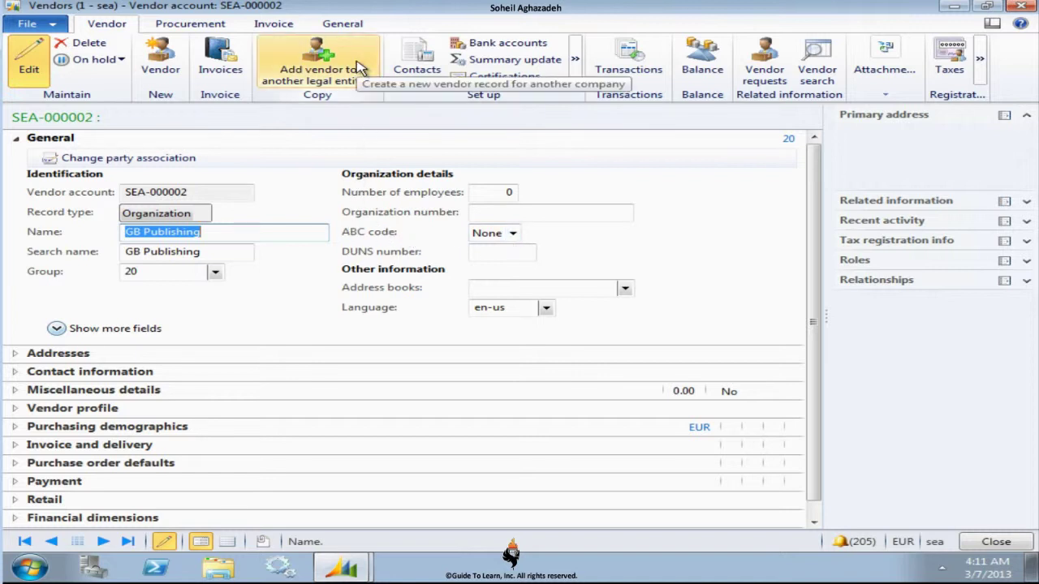
# Review the vendor's addresses, contact information, miscellaneous details and vendor profile sections one after another
pyautogui.click(17, 139)
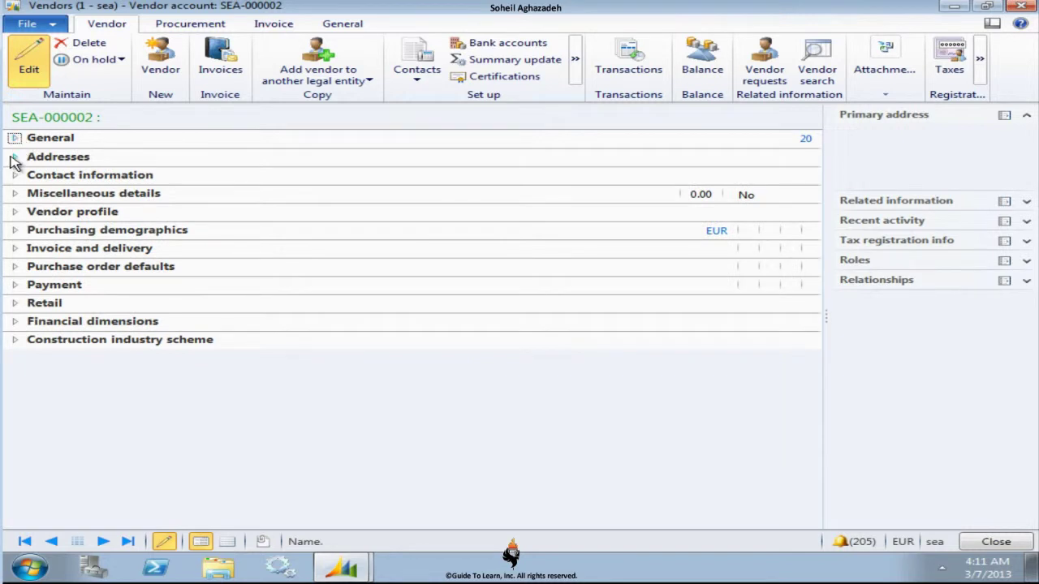
pyautogui.click(14, 157)
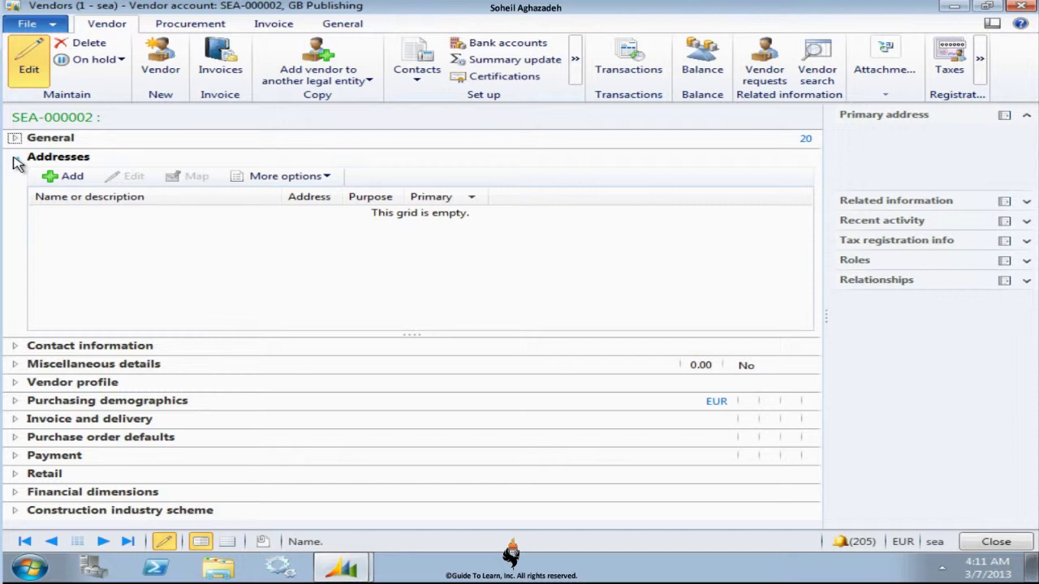
pyautogui.click(14, 158)
pyautogui.click(14, 176)
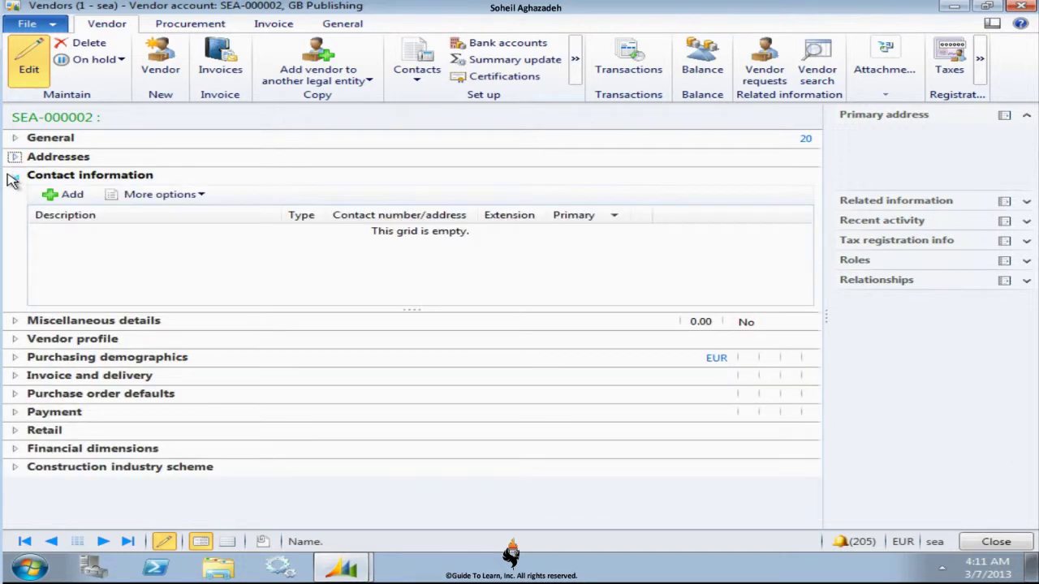
pyautogui.click(13, 178)
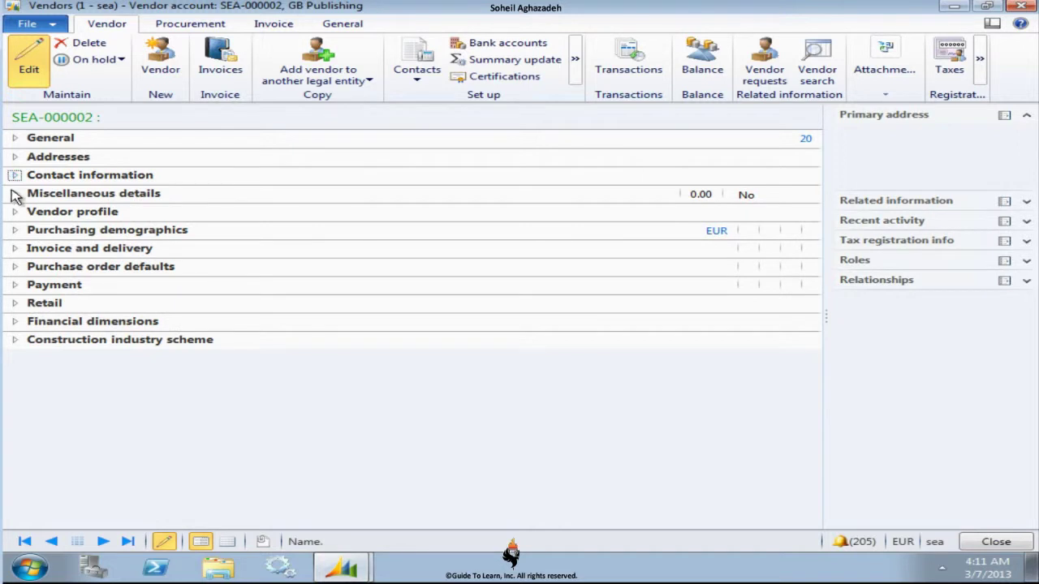
pyautogui.click(15, 195)
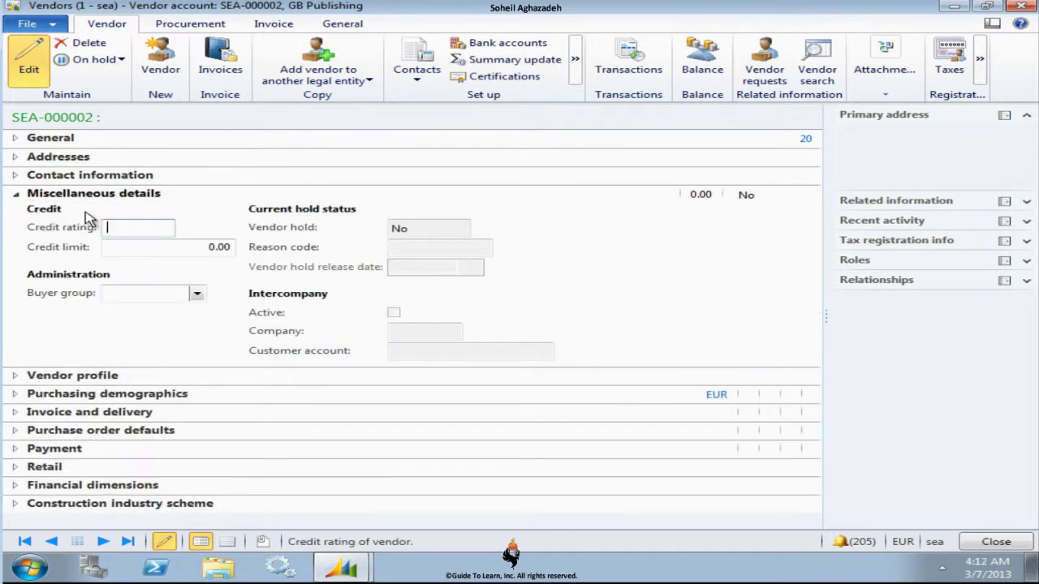
pyautogui.click(153, 250)
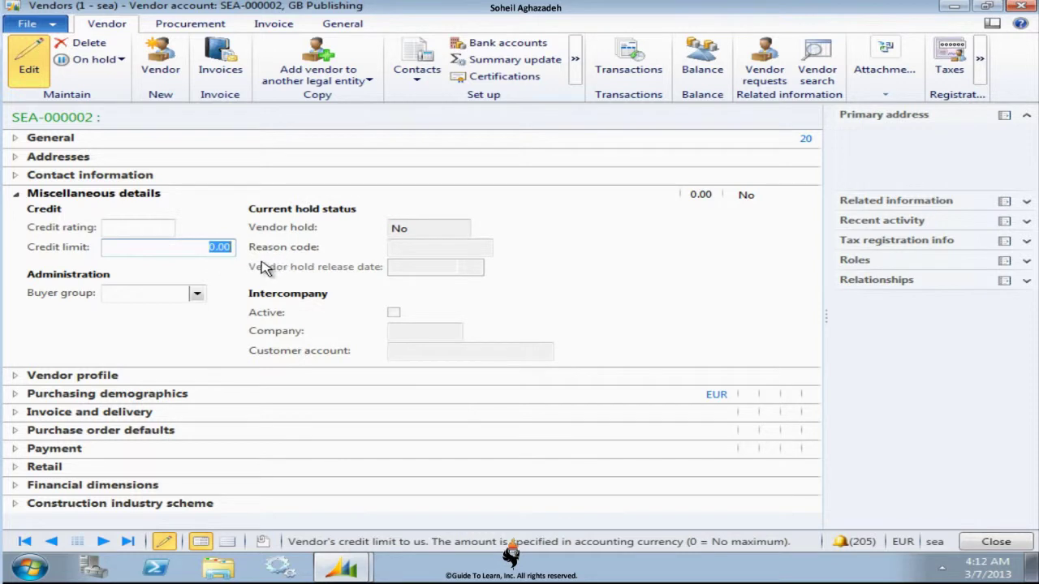
pyautogui.click(15, 194)
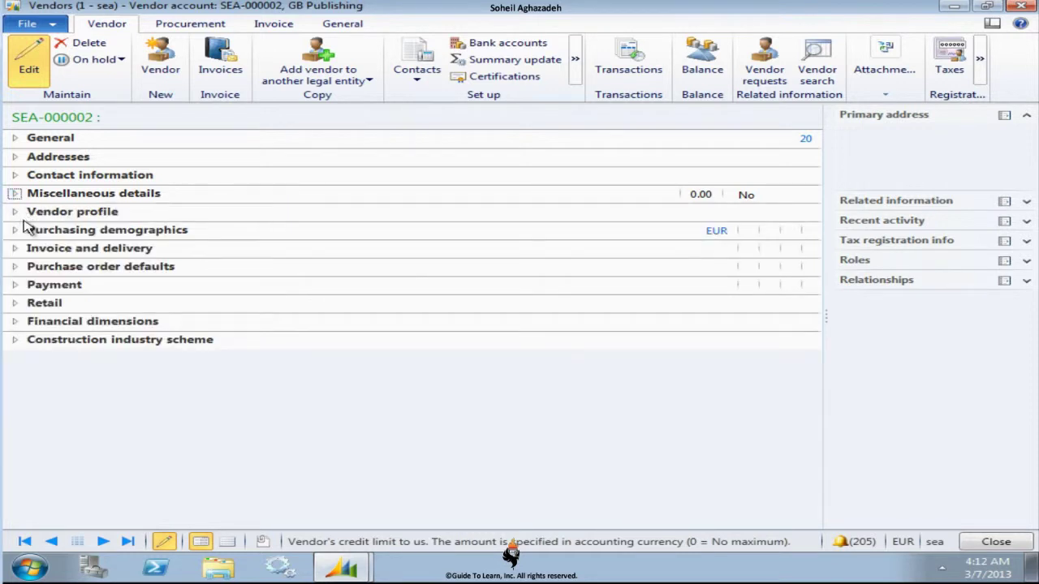
pyautogui.click(15, 213)
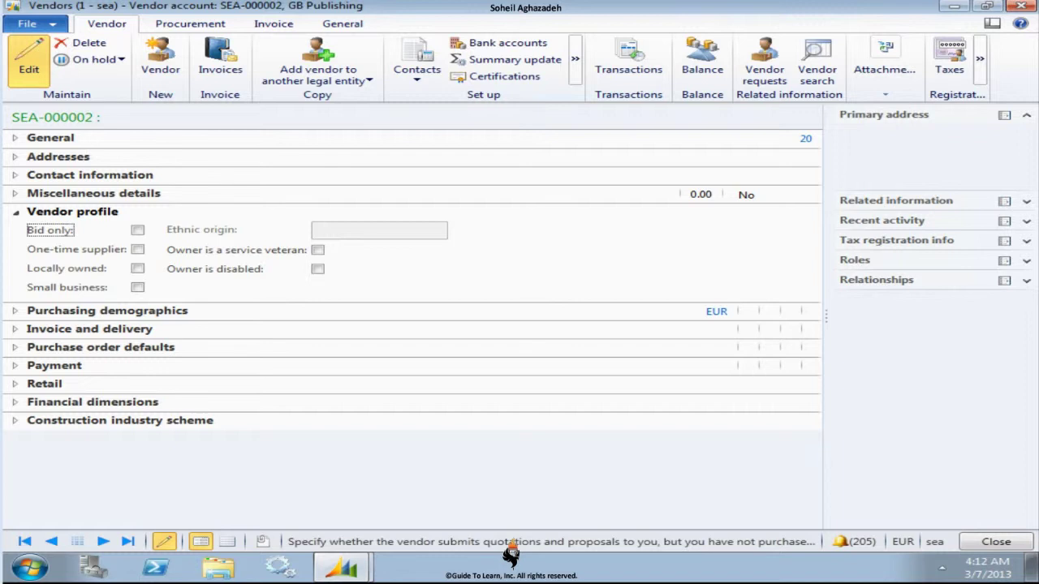
pyautogui.click(15, 212)
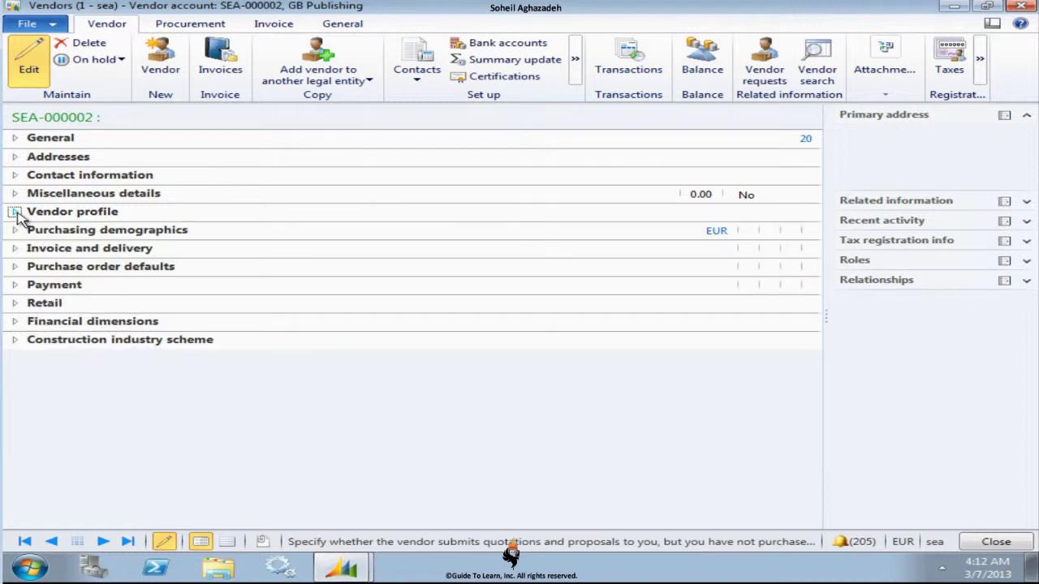
# Set the vendor's currency to GBP (Pound Sterling) in the purchasing demographics
pyautogui.click(16, 232)
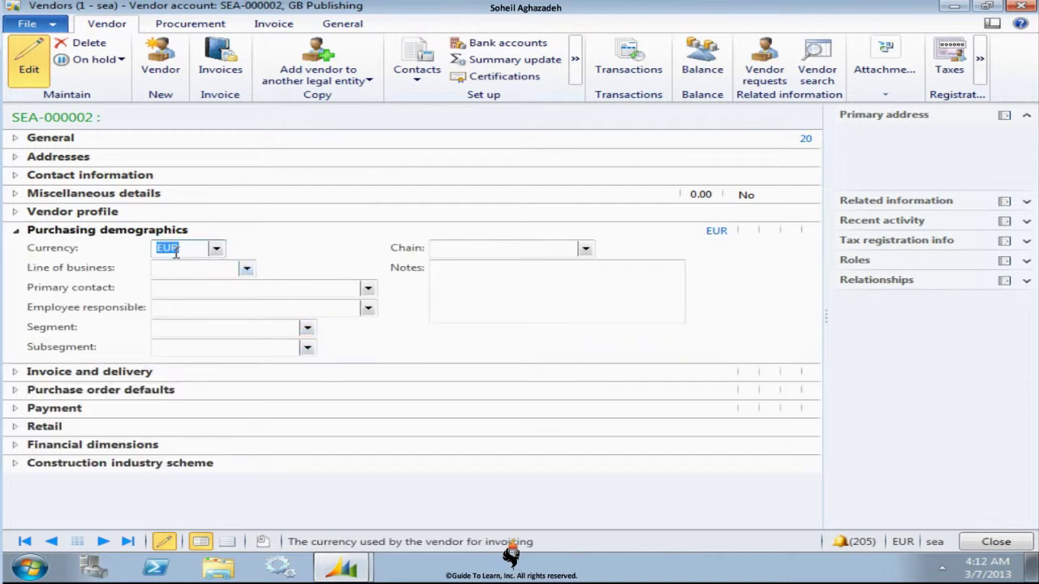
pyautogui.click(216, 249)
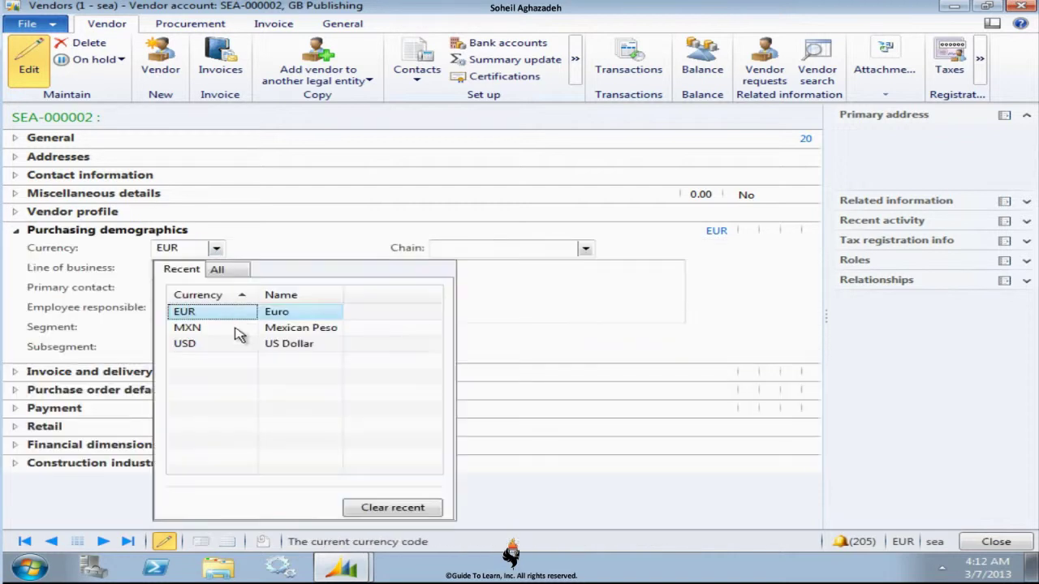
pyautogui.click(230, 271)
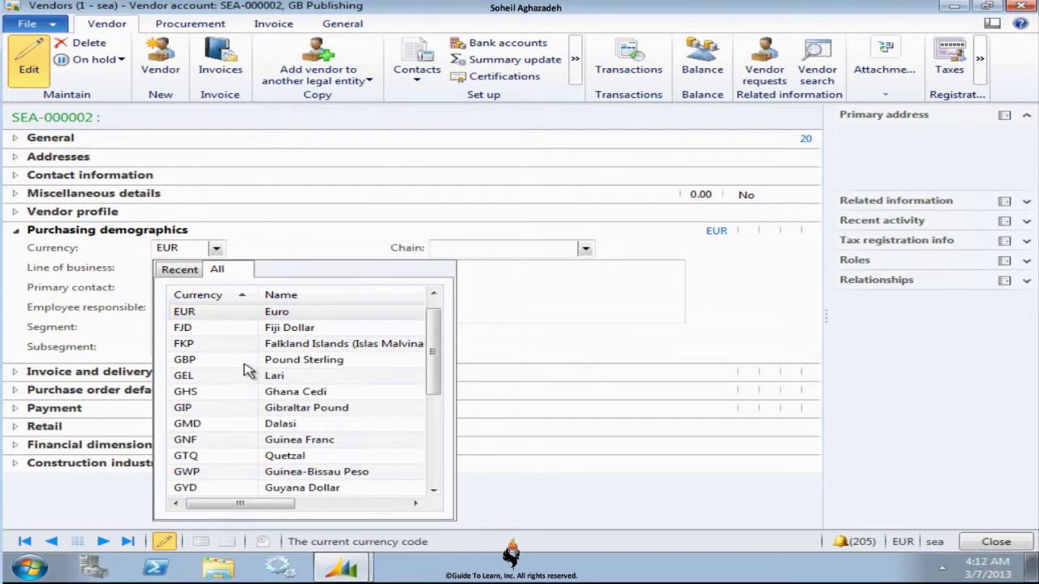
pyautogui.click(251, 360)
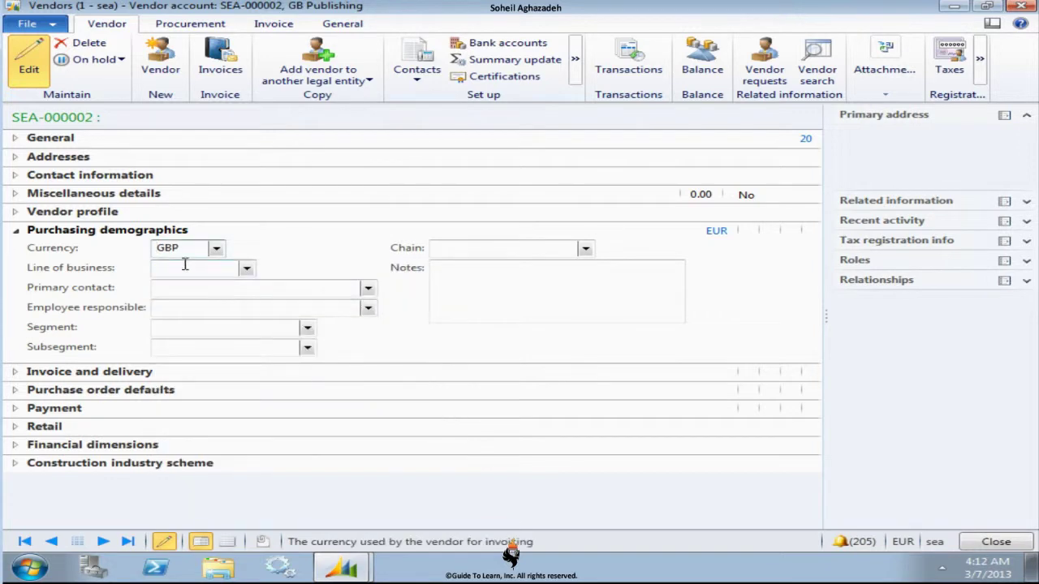
pyautogui.click(189, 268)
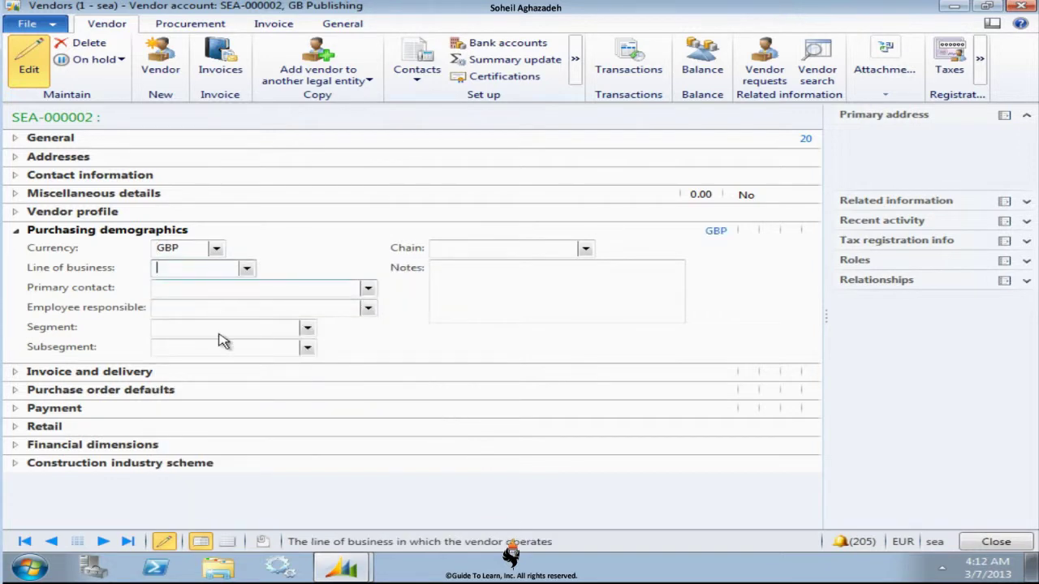
pyautogui.click(15, 231)
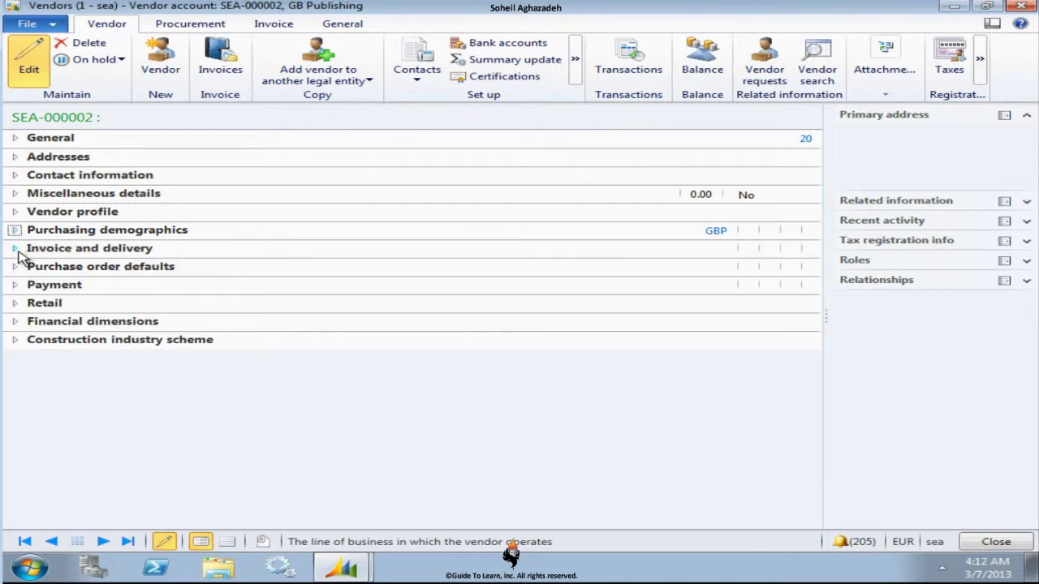
# Examine the vendor's invoice and delivery settings together with its general identification details
pyautogui.click(15, 249)
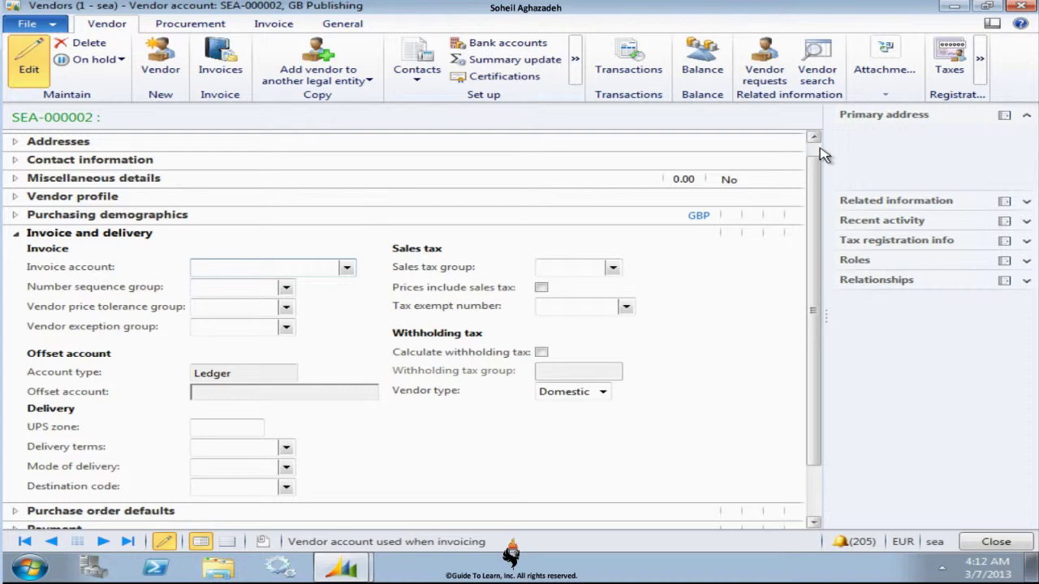
pyautogui.scroll(1, 821, 152)
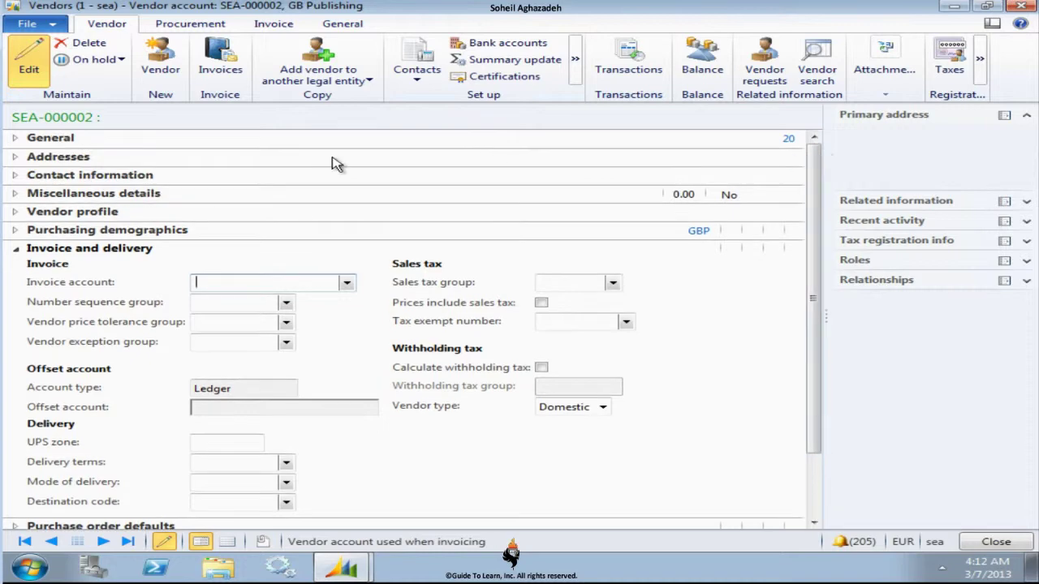
pyautogui.click(16, 138)
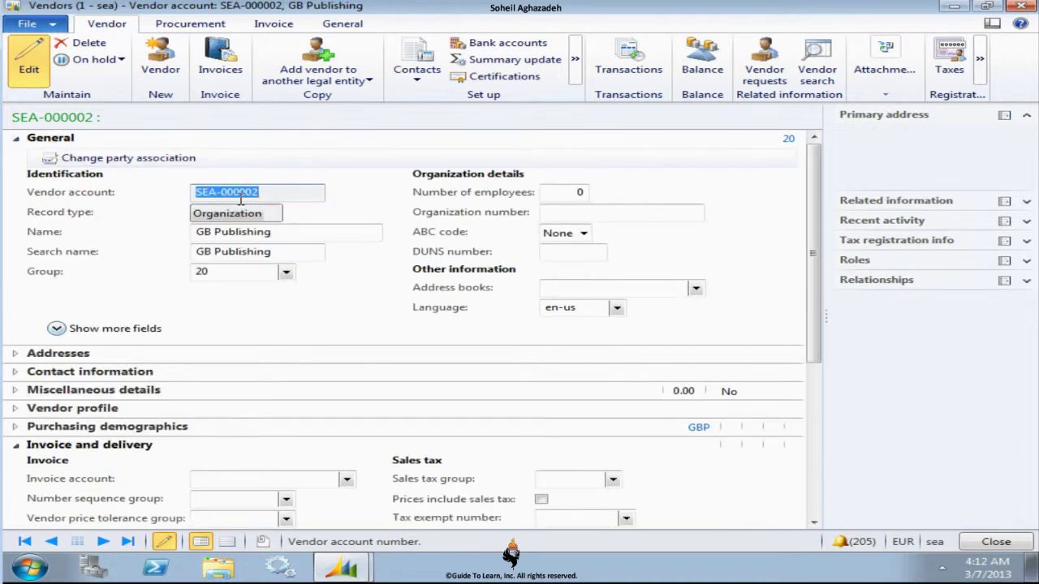
# Set the invoice account in the invoice and delivery details to GB Publishing's own vendor account
pyautogui.click(15, 138)
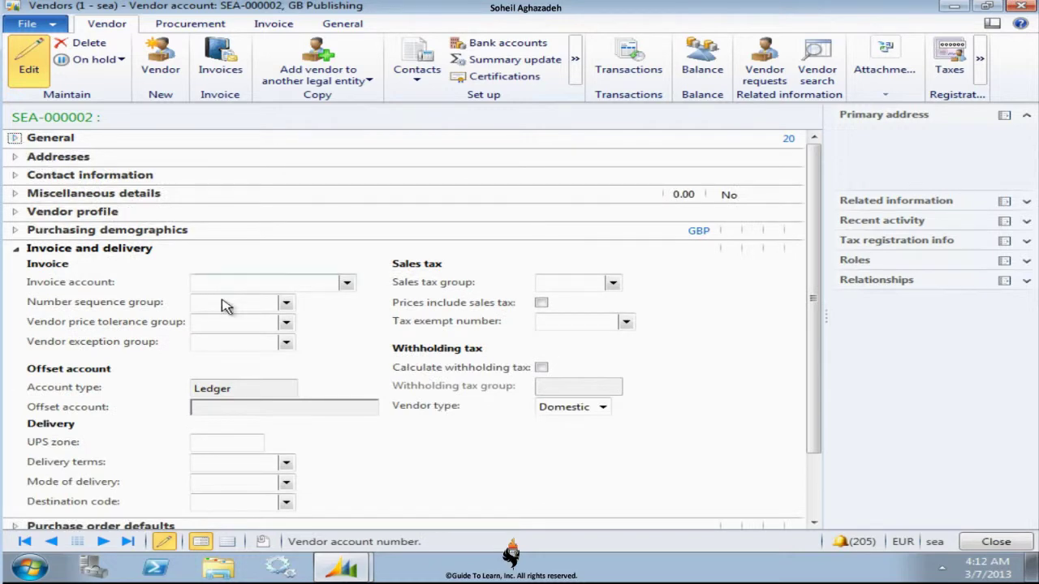
pyautogui.click(256, 283)
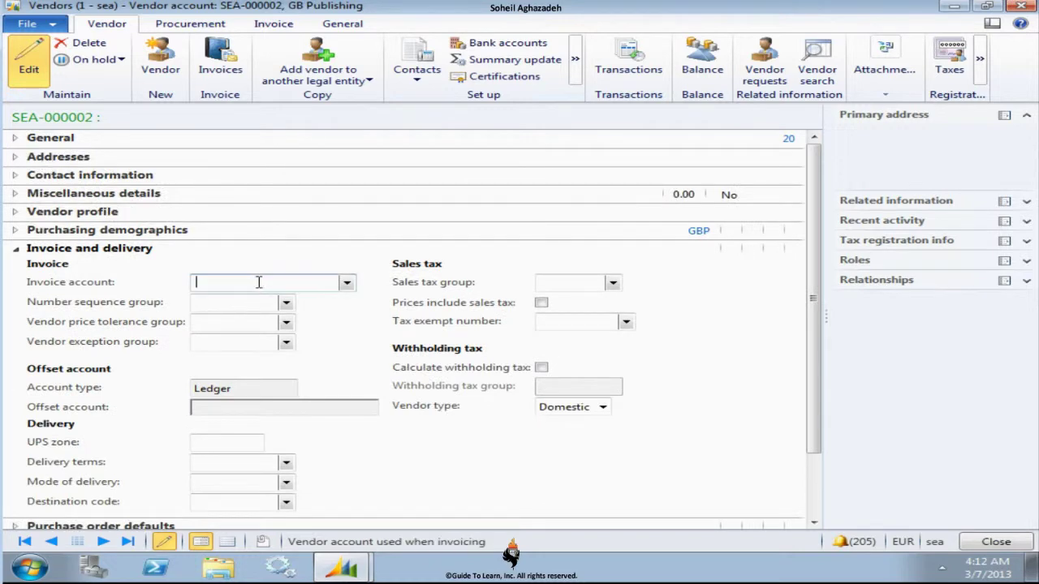
pyautogui.click(347, 284)
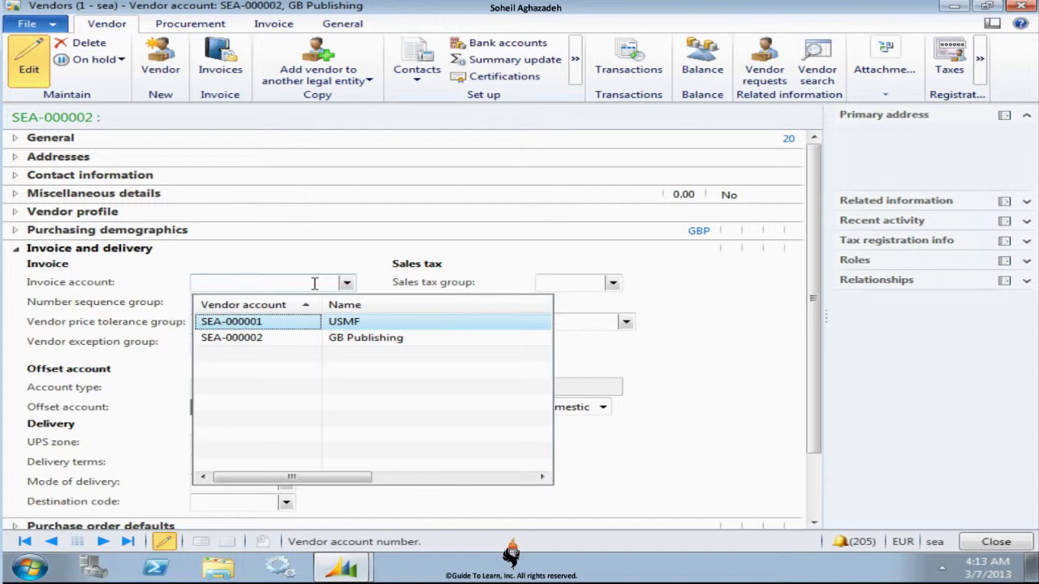
pyautogui.click(297, 346)
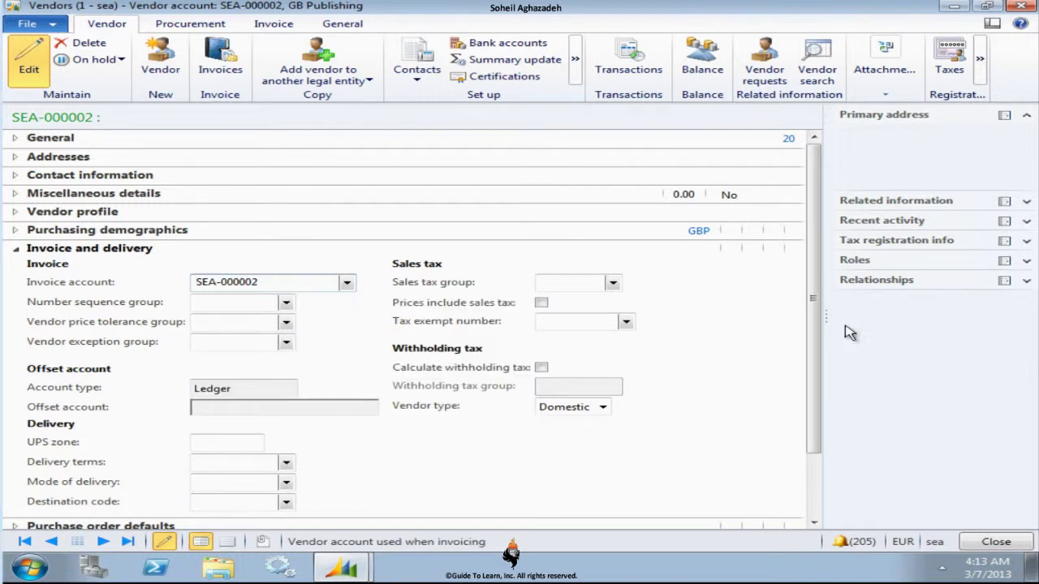
# Check the sales tax group choices and the number sequence group in the vendor's invoice and delivery details
pyautogui.click(576, 283)
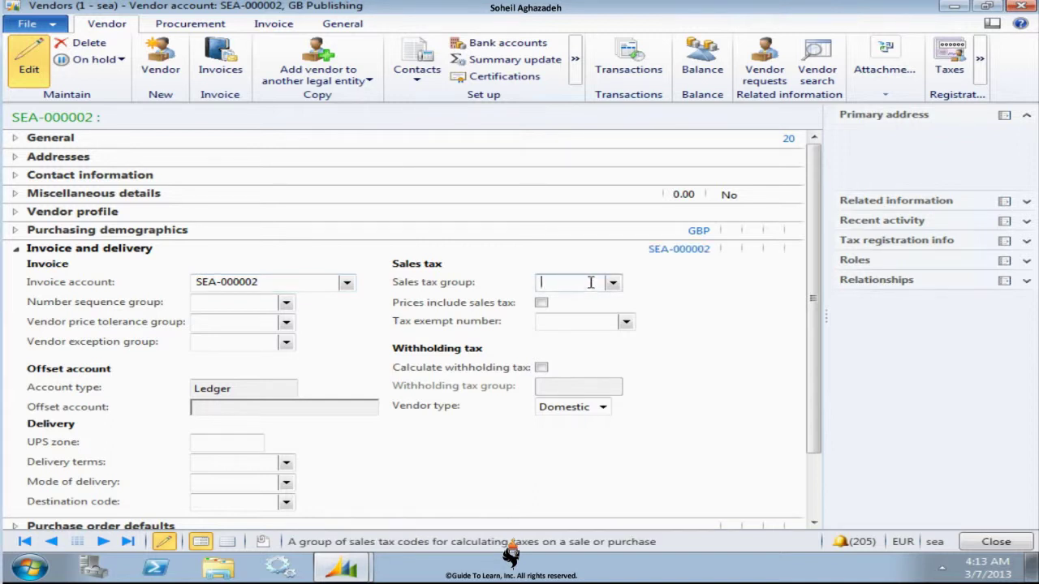
pyautogui.click(612, 283)
pyautogui.click(442, 307)
pyautogui.click(211, 307)
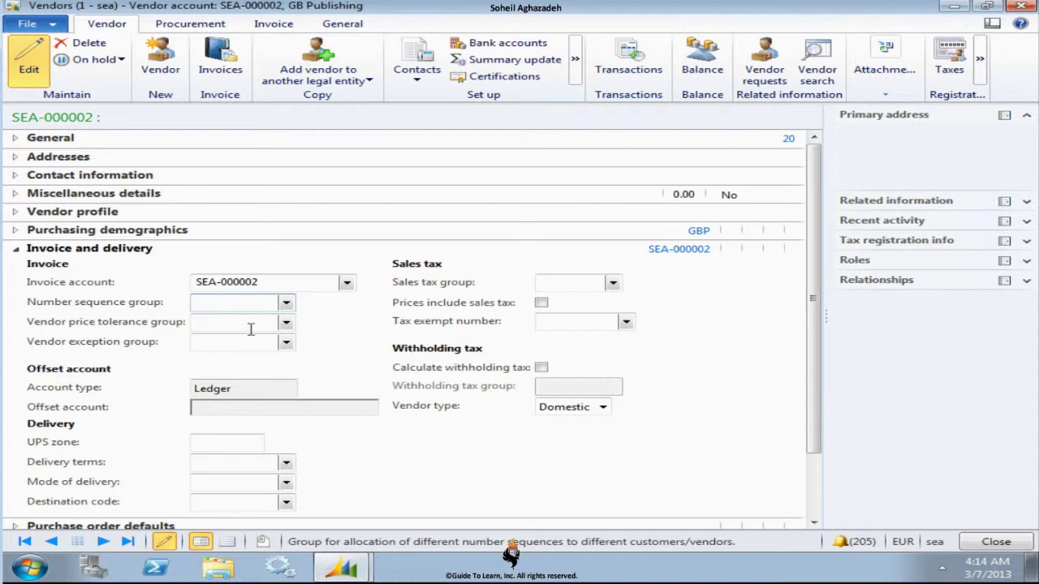
# Review the vendor's purchase order defaults, including the site, discount and change management settings
pyautogui.click(15, 249)
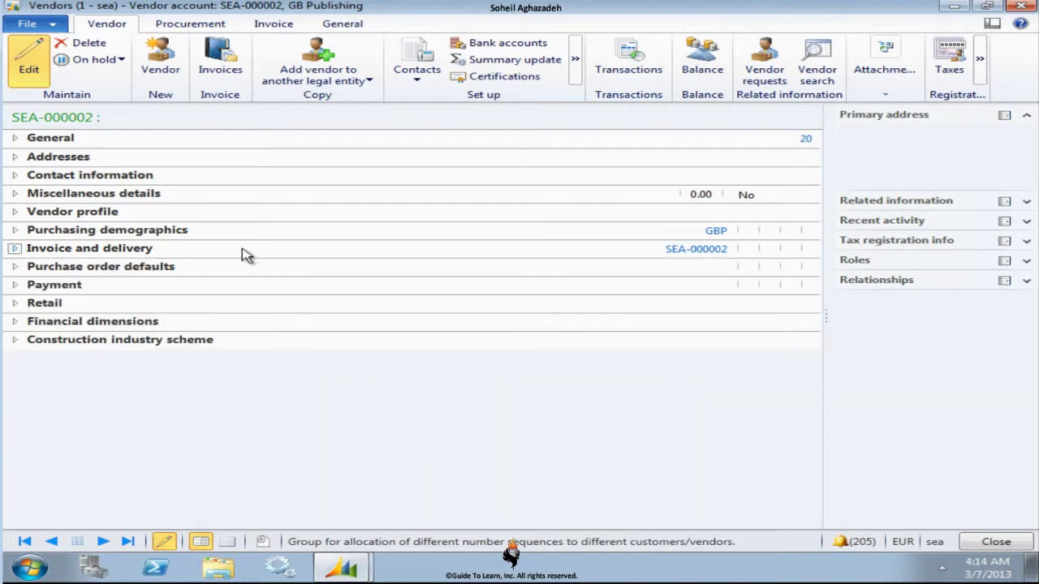
pyautogui.click(15, 268)
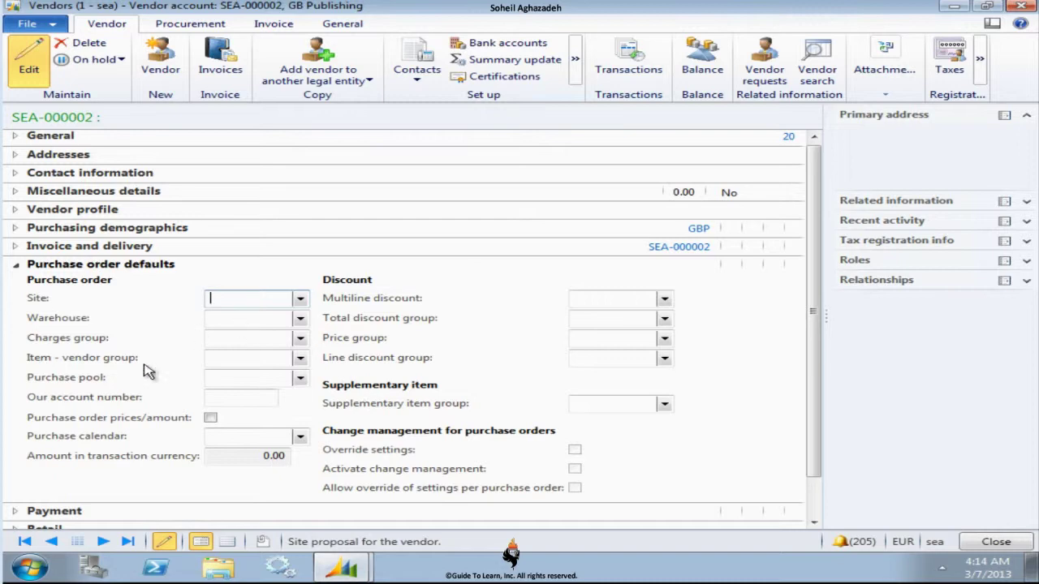
pyautogui.click(16, 264)
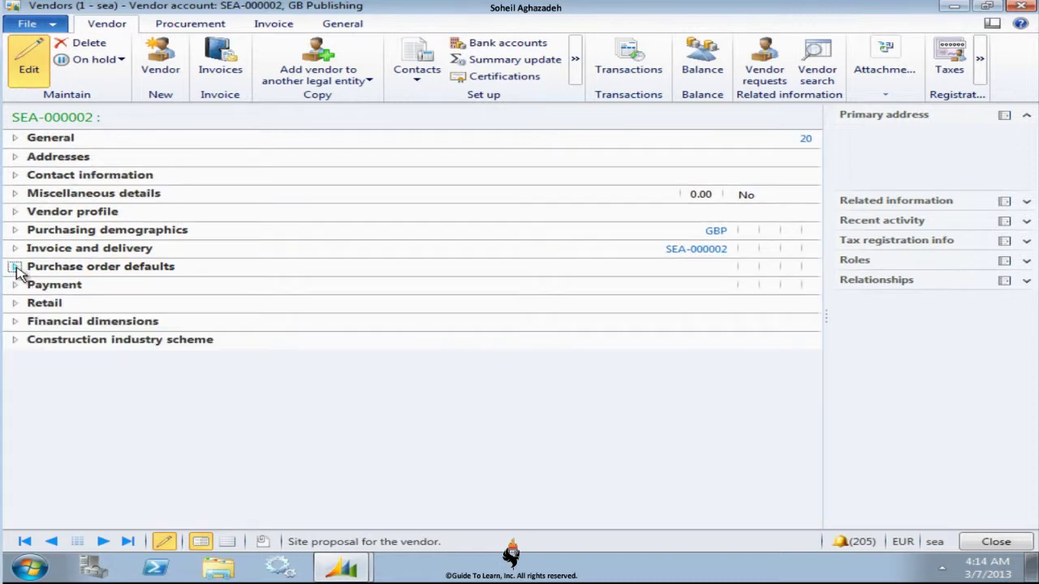
# Open the terms of payment setup from the vendor's payment details and create a new term named Net30
pyautogui.click(22, 290)
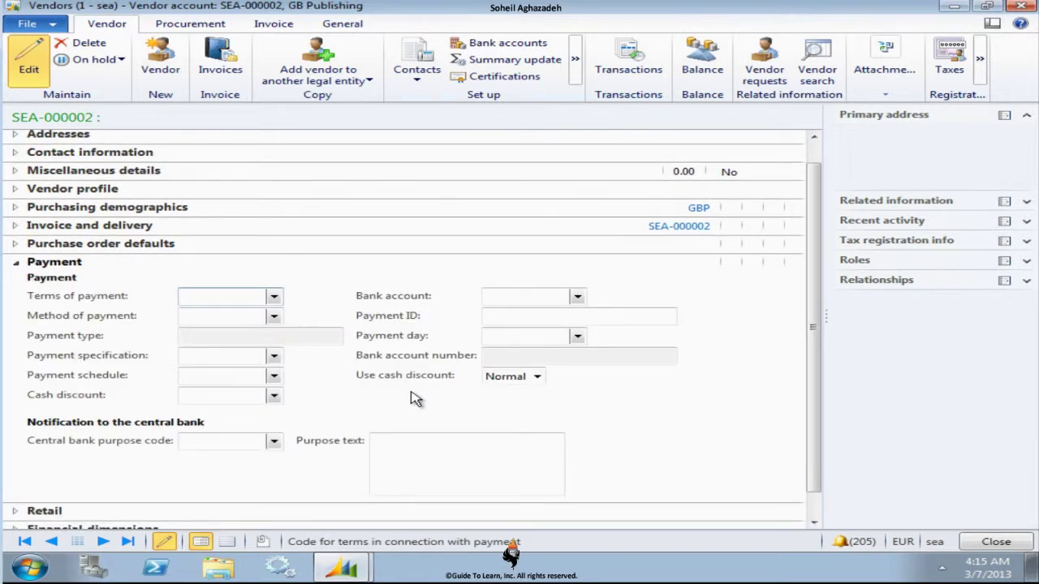
pyautogui.rightClick(215, 301)
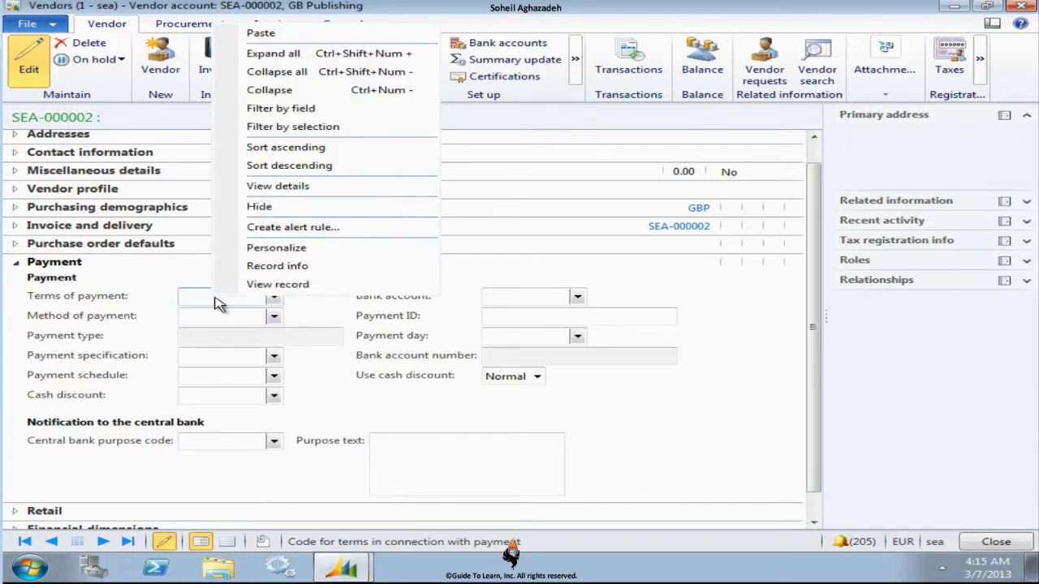
pyautogui.click(277, 185)
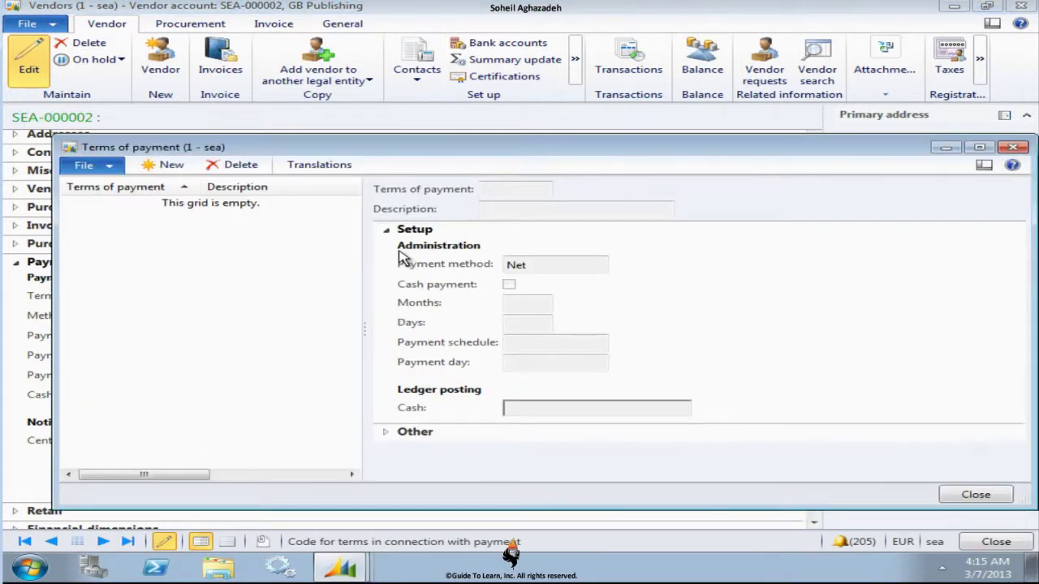
pyautogui.click(980, 147)
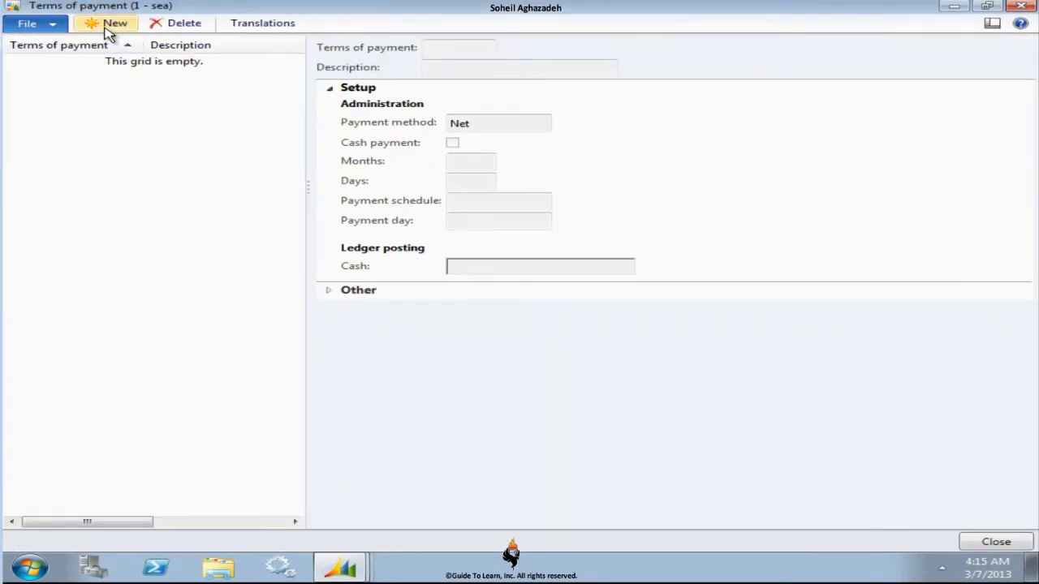
pyautogui.click(110, 31)
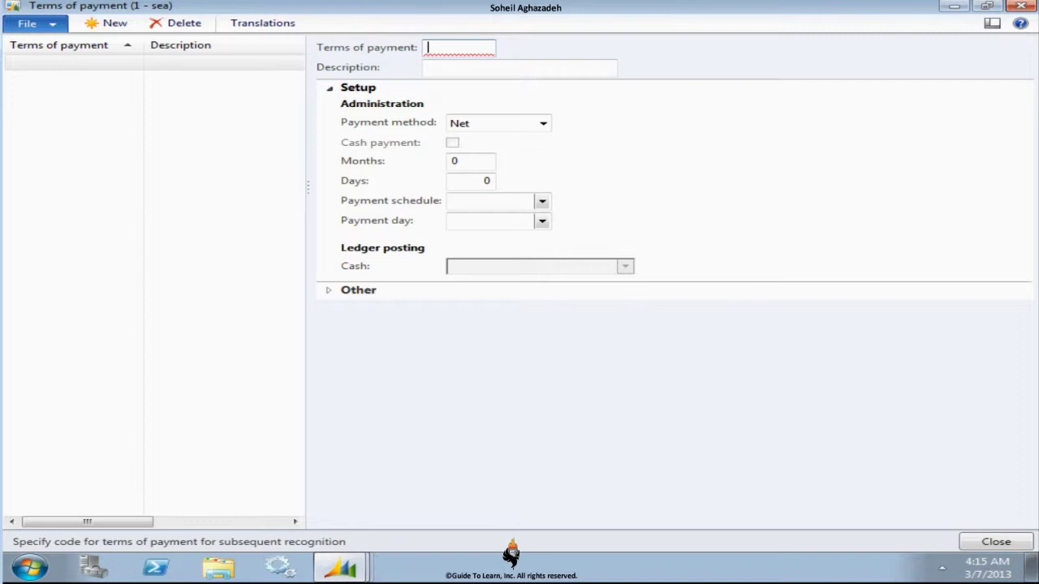
pyautogui.write('Net30')
pyautogui.press('Tab')
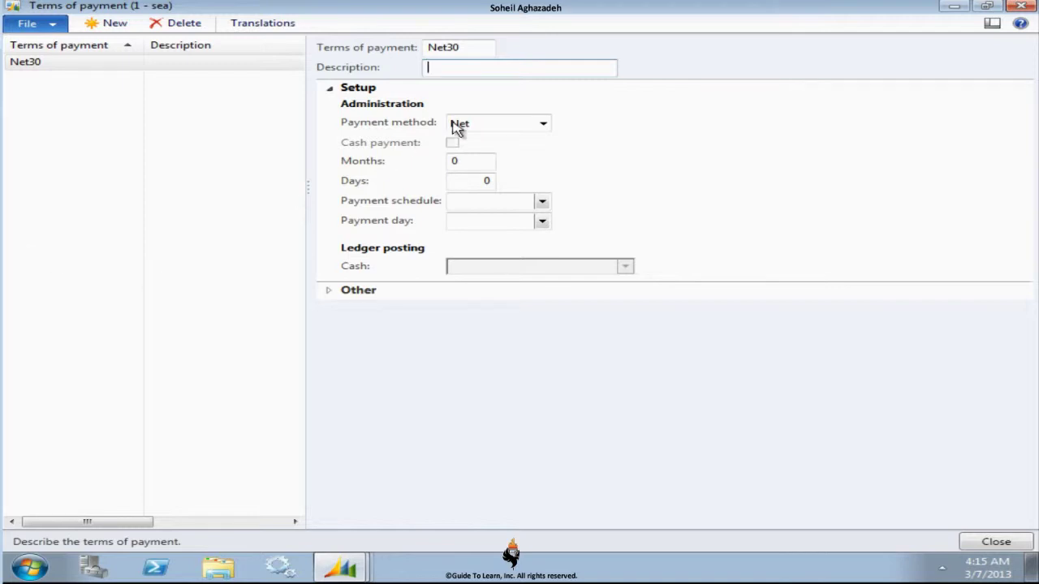
# Try the COD payment method with cash payment enabled on Net30 and inspect its cash ledger posting account
pyautogui.click(544, 125)
pyautogui.click(545, 125)
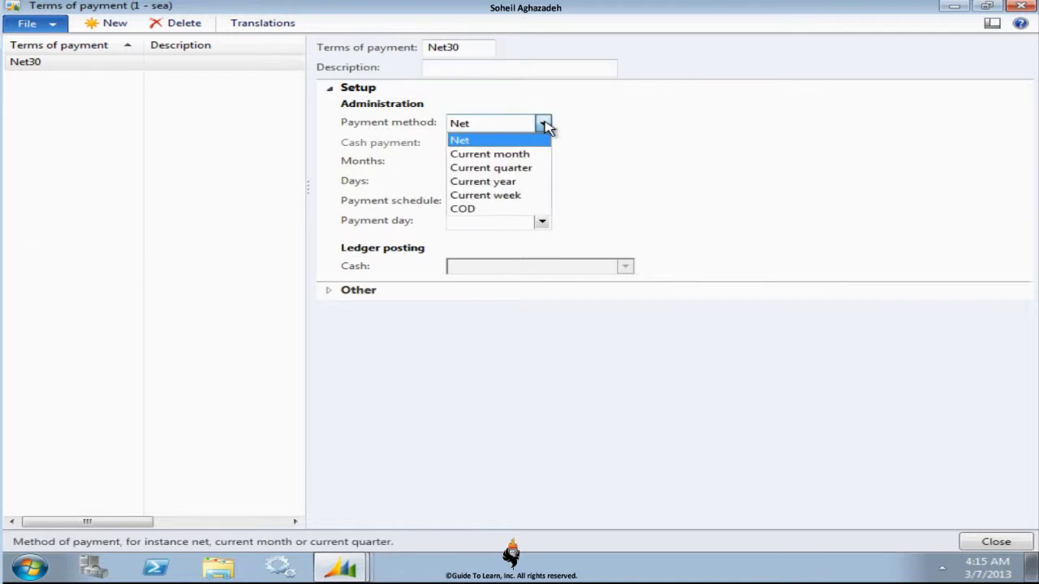
pyautogui.click(493, 209)
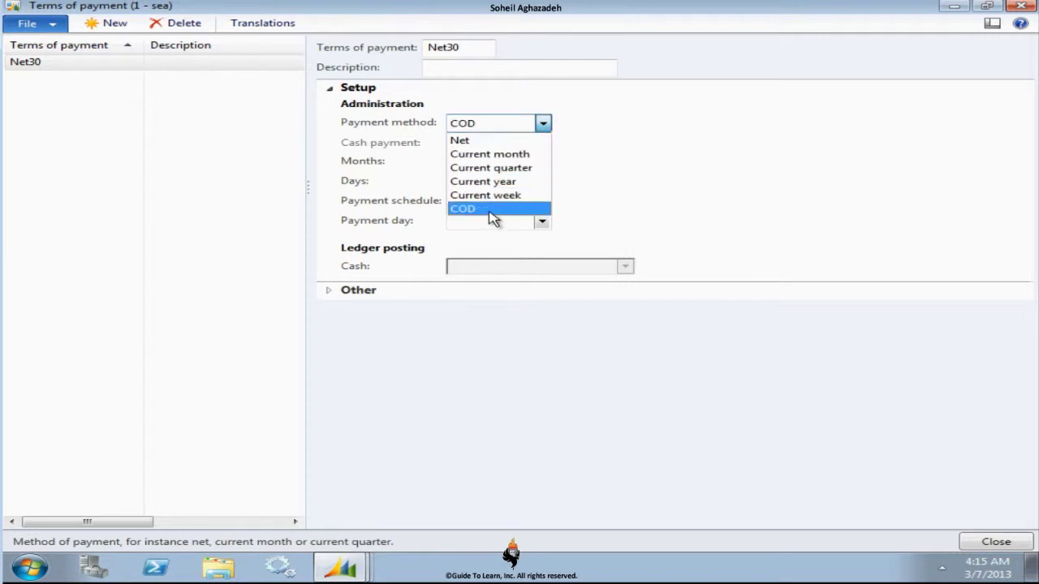
pyautogui.click(452, 144)
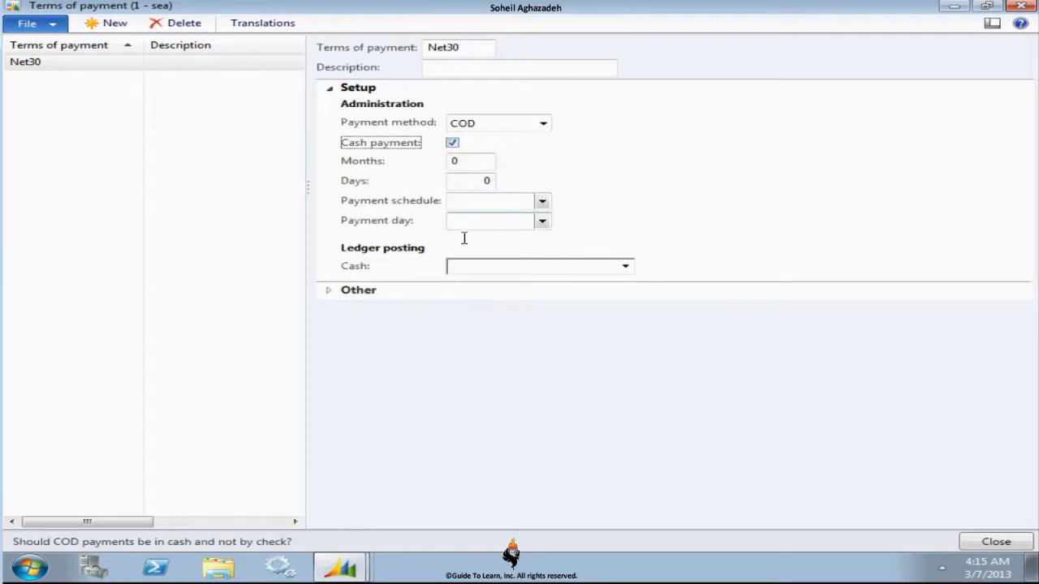
pyautogui.click(462, 267)
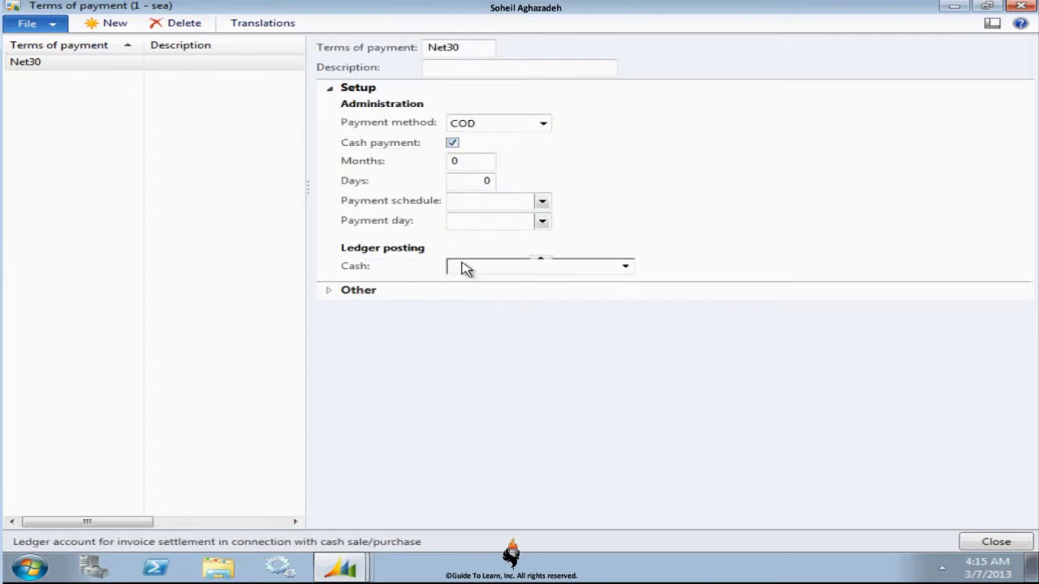
pyautogui.click(452, 144)
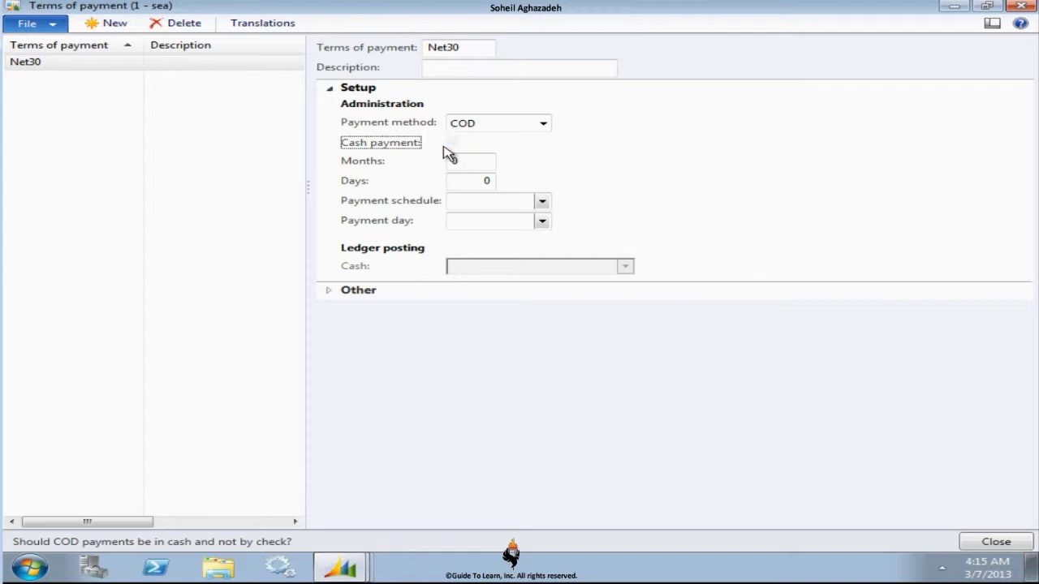
# Set the Net30 payment method to Net and the number of days to 30
pyautogui.click(544, 124)
pyautogui.click(538, 139)
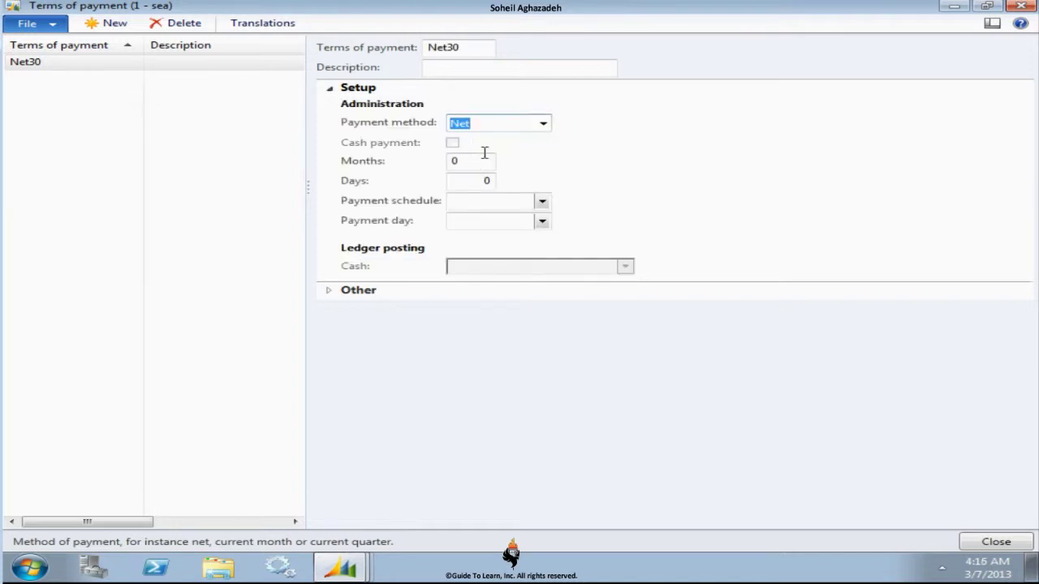
pyautogui.click(475, 181)
pyautogui.write('30')
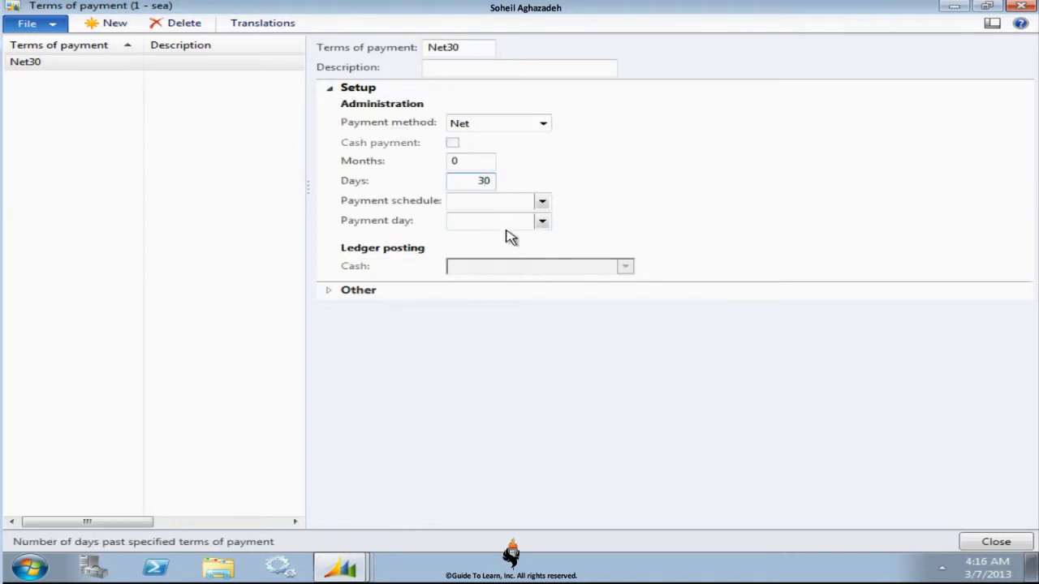
# Open the payment schedules setup from the Net30 terms and create a schedule named Over 3
pyautogui.click(513, 202)
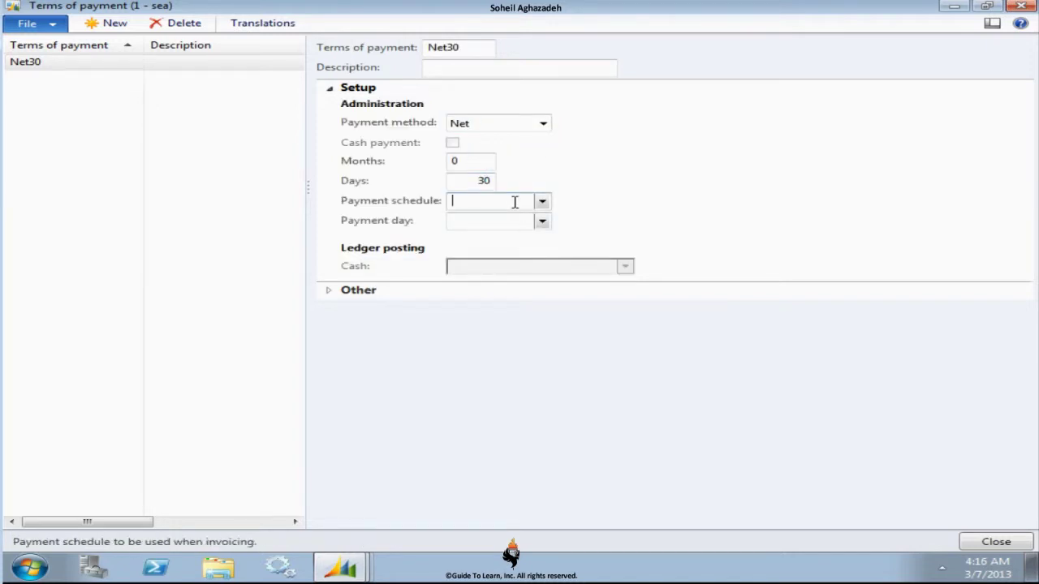
pyautogui.rightClick(519, 203)
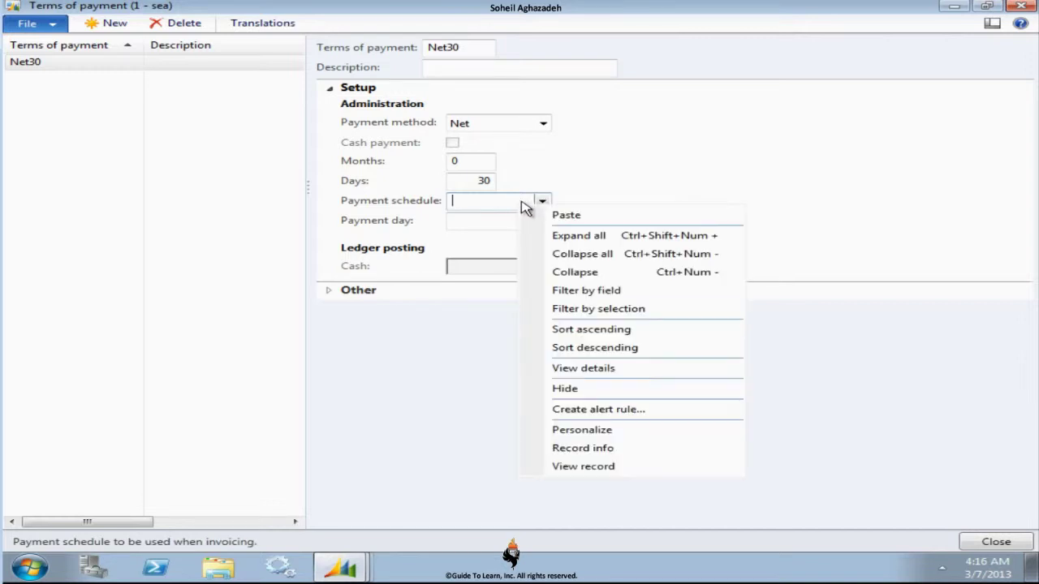
pyautogui.click(601, 367)
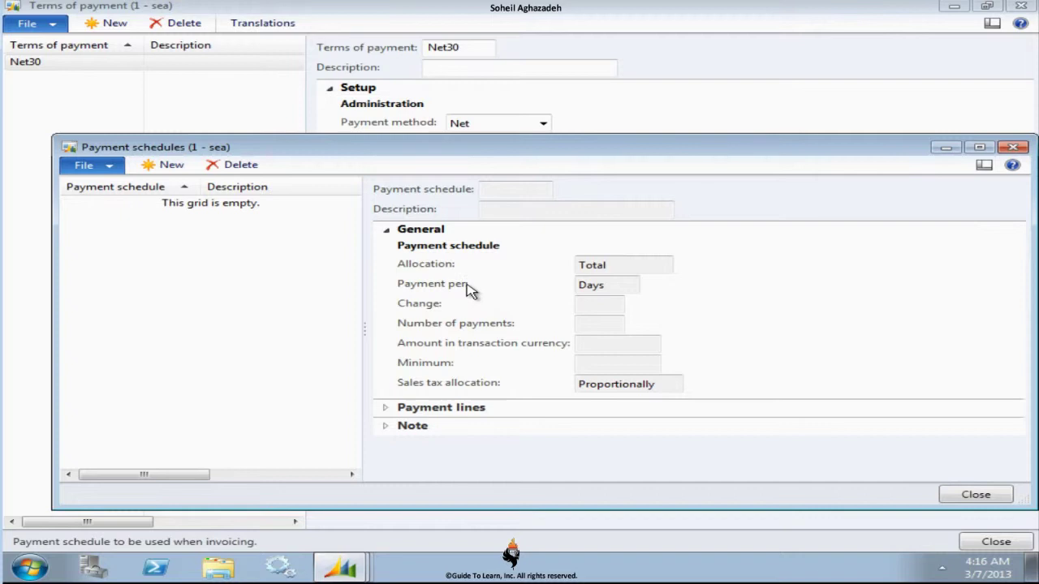
pyautogui.moveTo(564, 150); pyautogui.dragTo(546, 69)
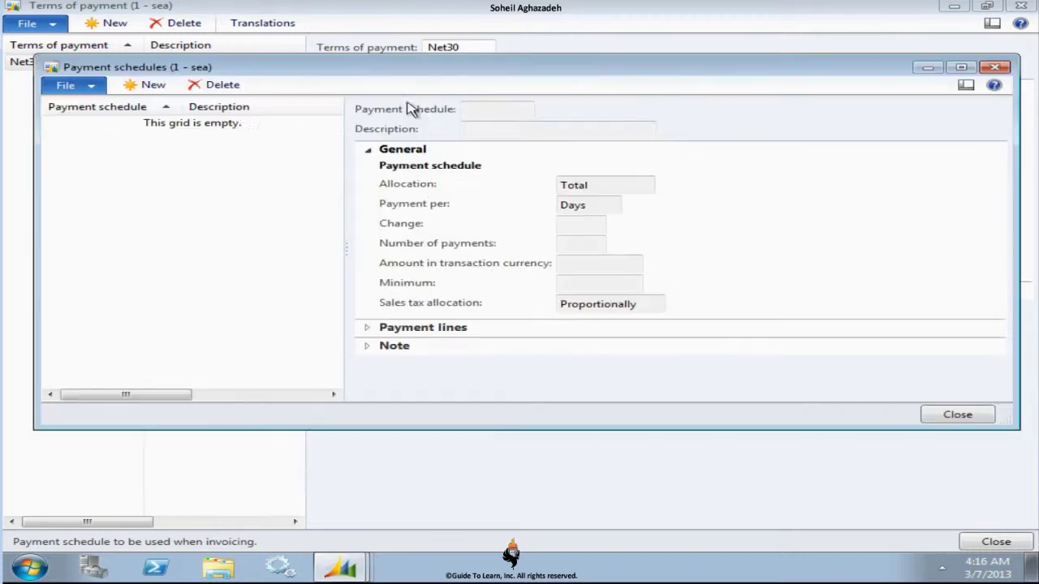
pyautogui.click(134, 85)
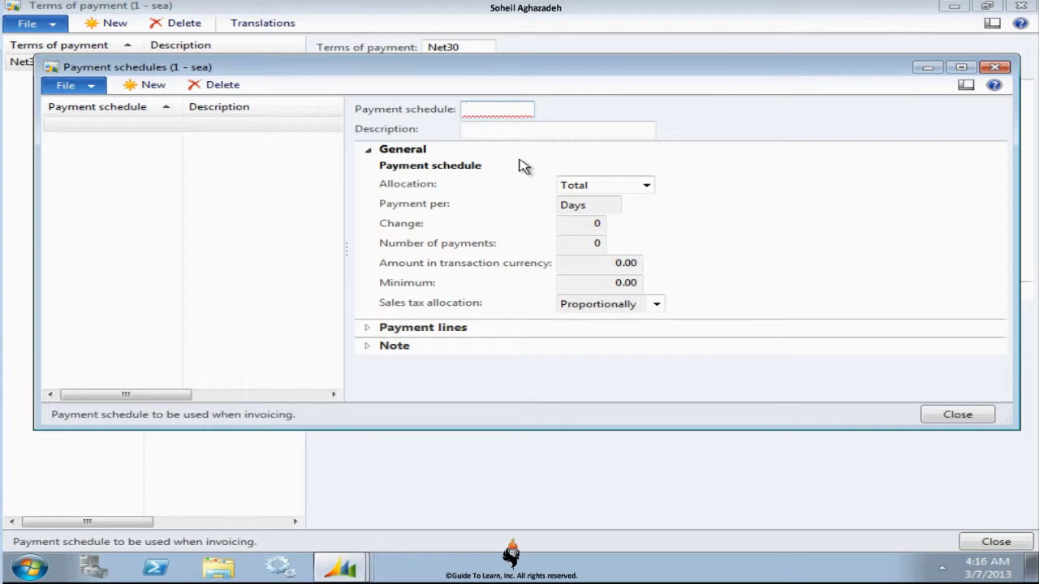
pyautogui.write('Over 3')
# Examine the Over 3 schedule's allocation options and payment lines, and try the Fixed amount allocation
pyautogui.click(649, 186)
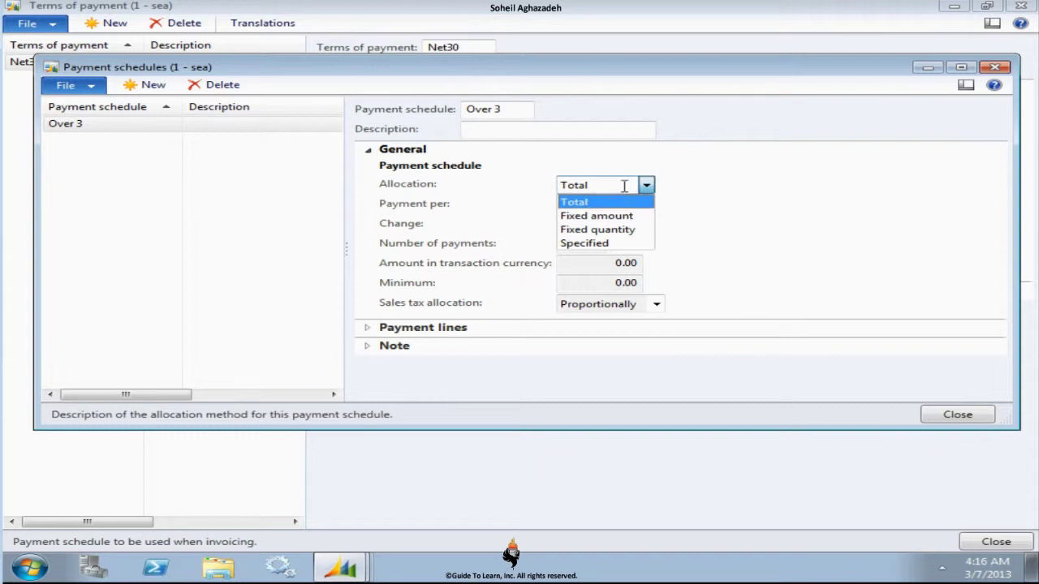
pyautogui.click(628, 185)
pyautogui.click(368, 328)
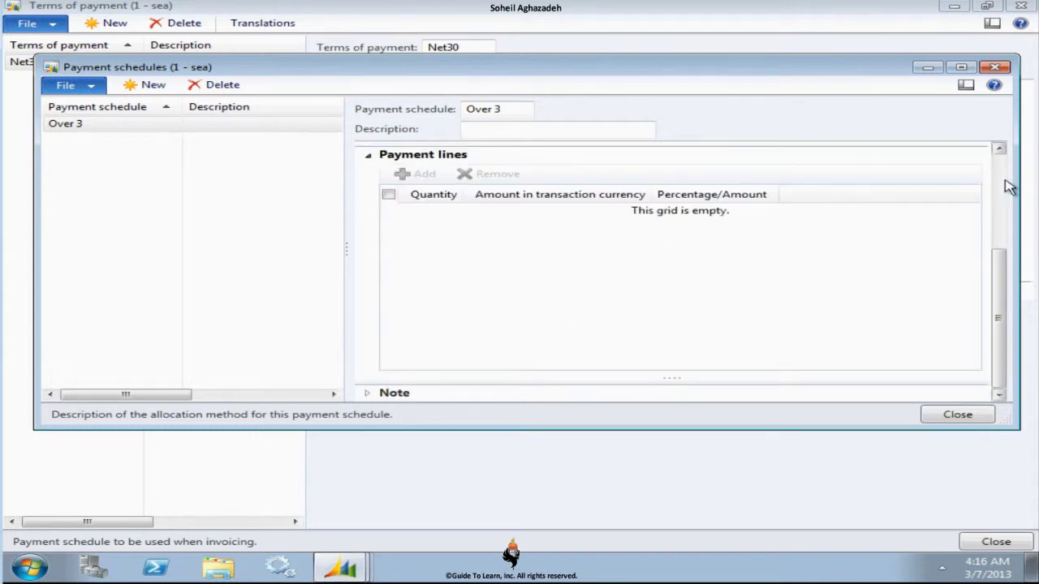
pyautogui.scroll(3, 1011, 186)
pyautogui.click(647, 188)
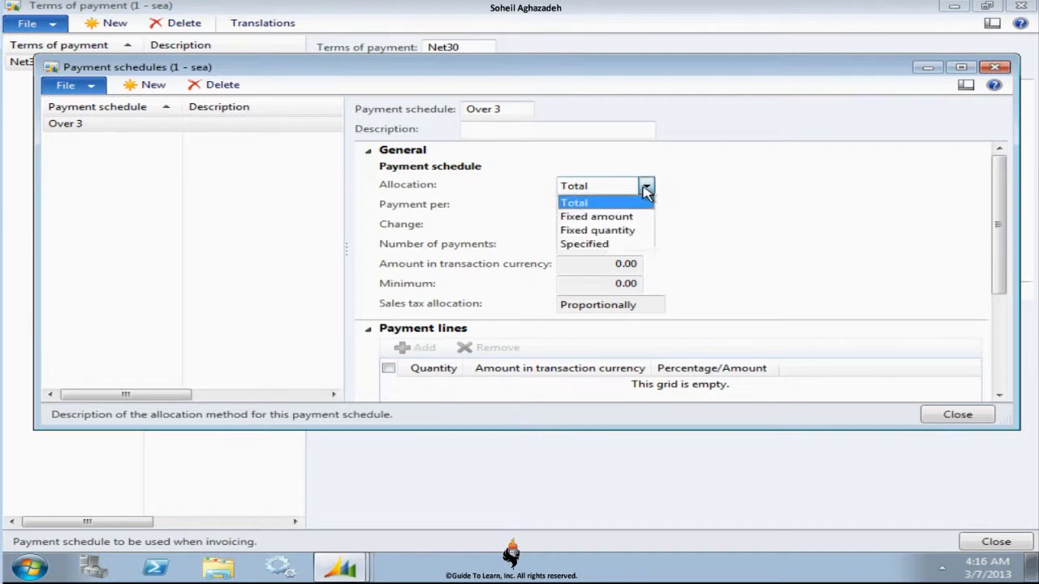
pyautogui.click(596, 216)
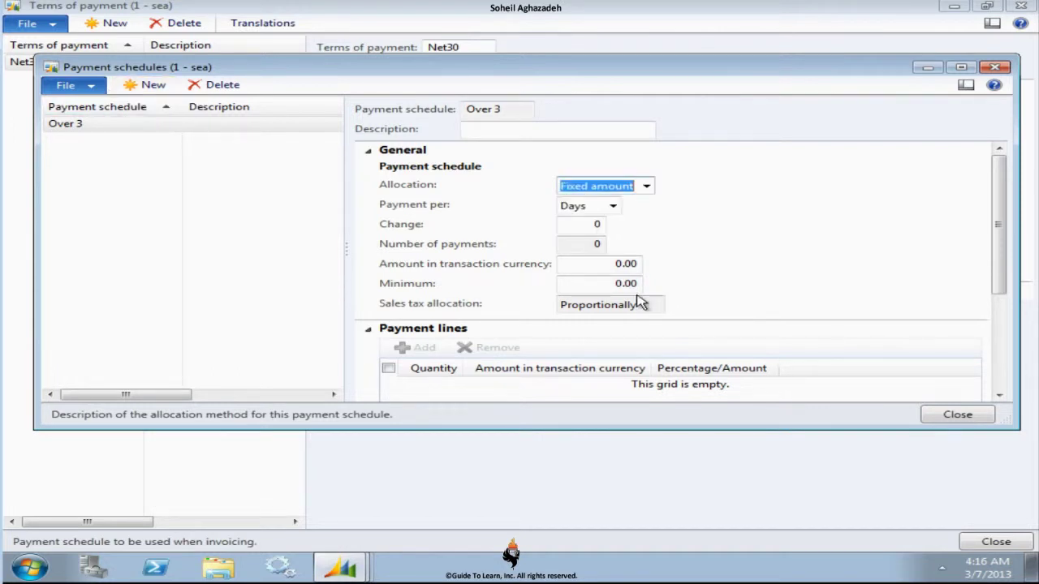
pyautogui.click(609, 264)
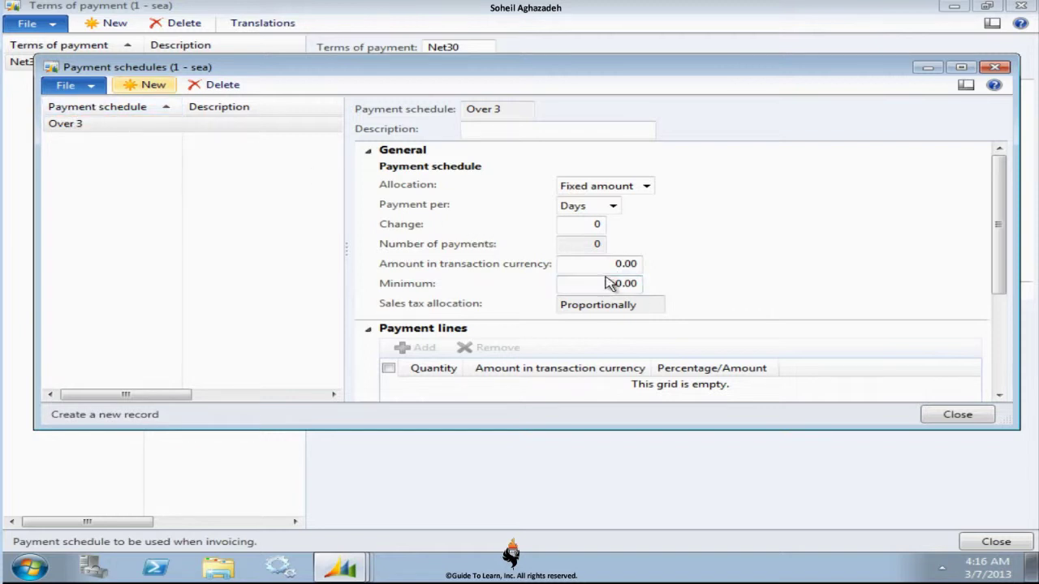
pyautogui.moveTo(611, 264); pyautogui.dragTo(653, 264)
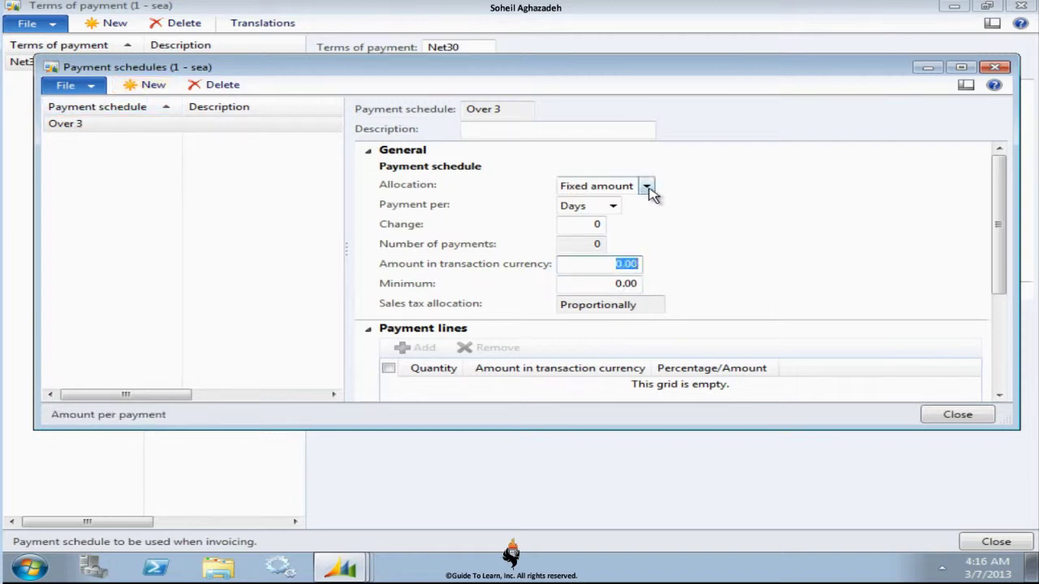
# Try the Fixed quantity and Specified allocations on the Over 3 schedule and inspect its payment lines
pyautogui.click(646, 186)
pyautogui.click(617, 233)
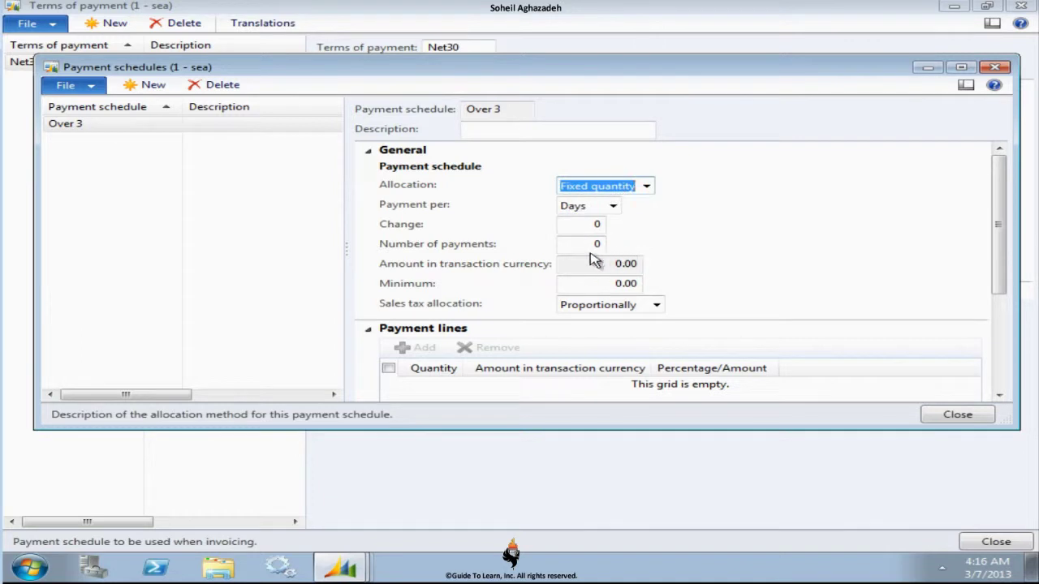
pyautogui.click(646, 186)
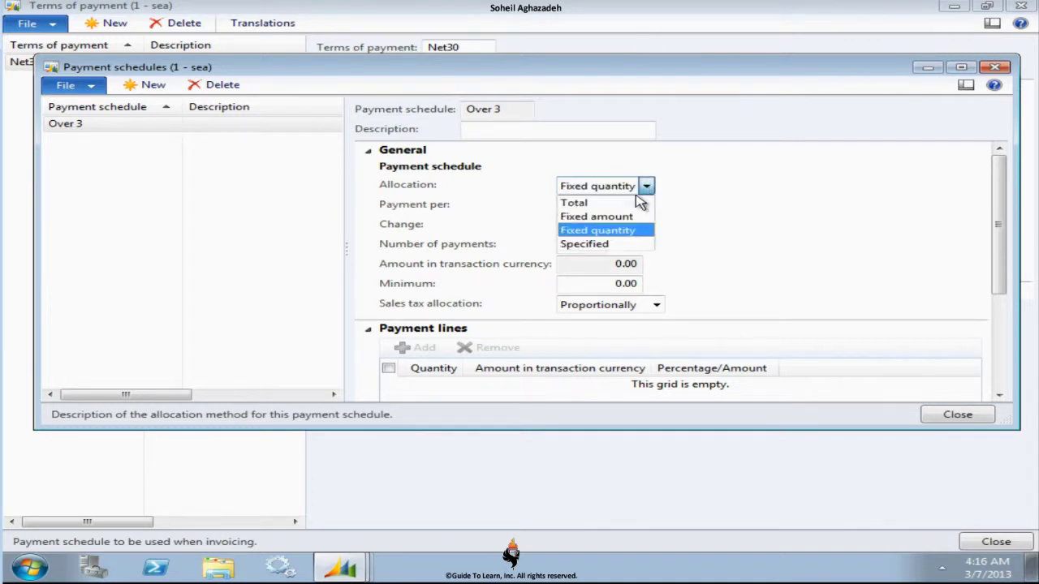
pyautogui.click(608, 244)
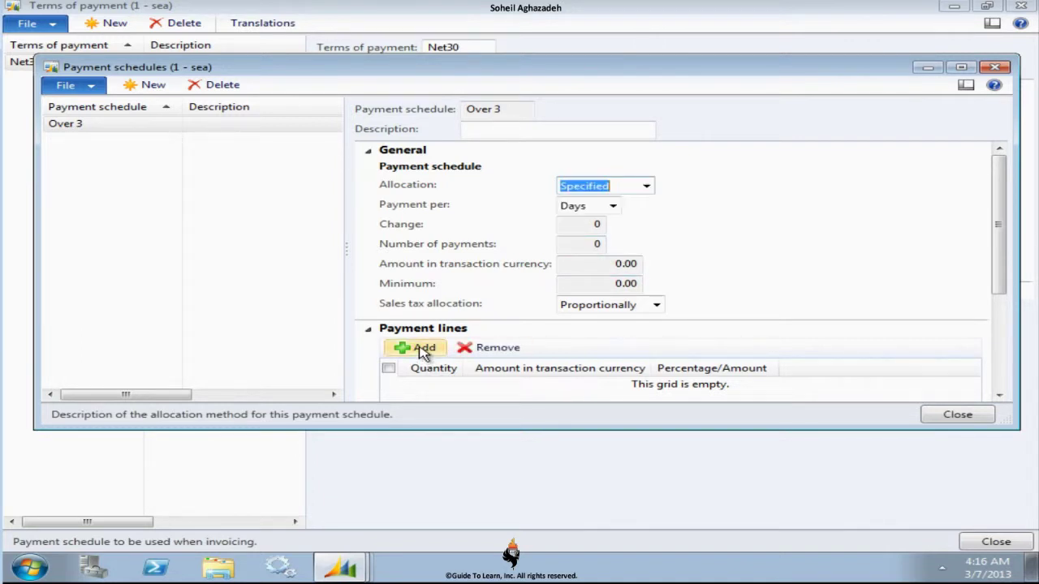
pyautogui.click(368, 151)
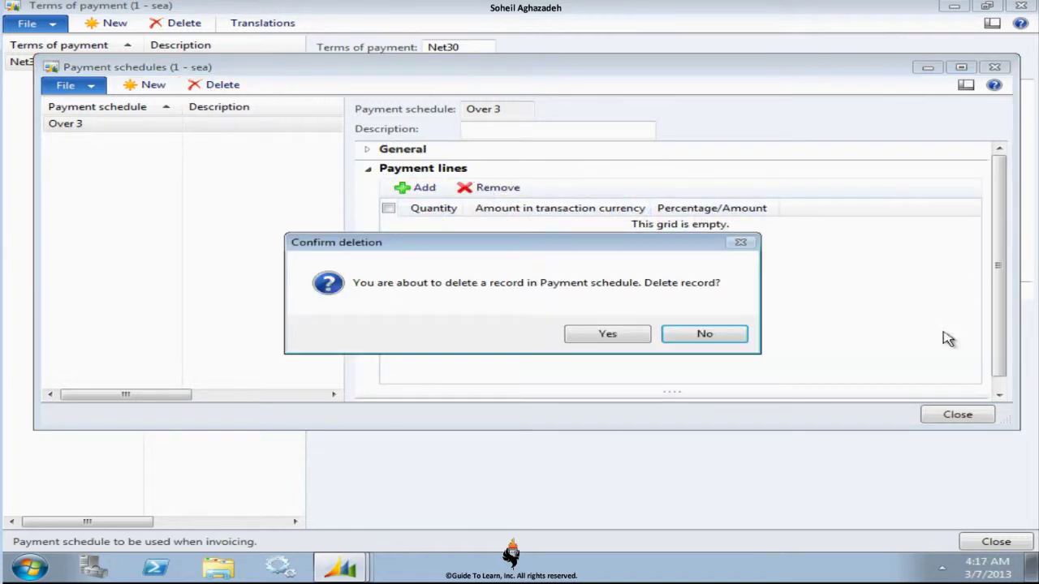
# Delete the Over 3 payment schedule and return to the Net30 terms of payment
pyautogui.click(626, 343)
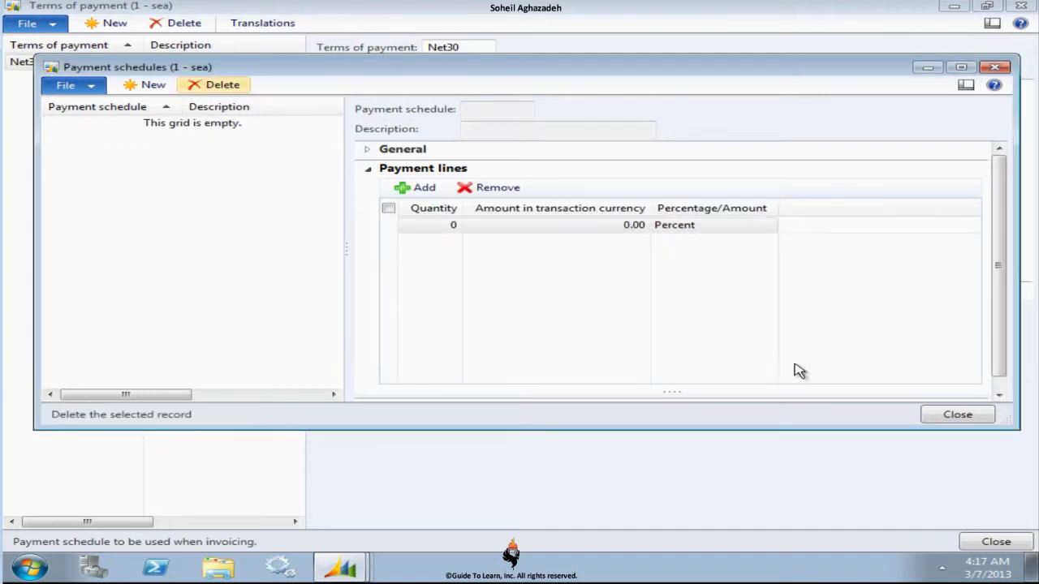
pyautogui.click(935, 416)
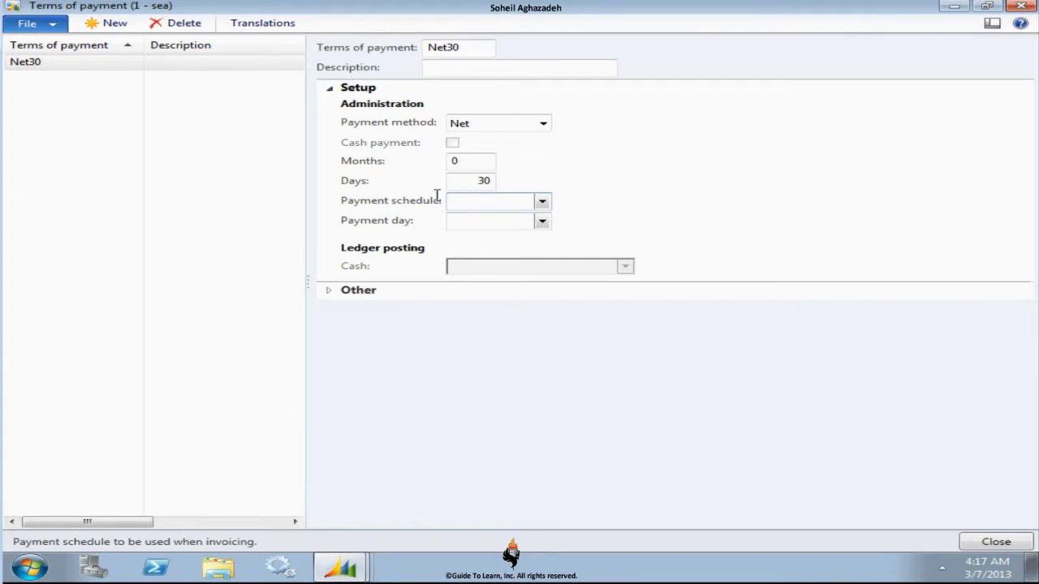
# Open the payment days setup from the Net30 terms and create payment day 1 with a weekly line on Monday
pyautogui.click(507, 222)
pyautogui.rightClick(507, 222)
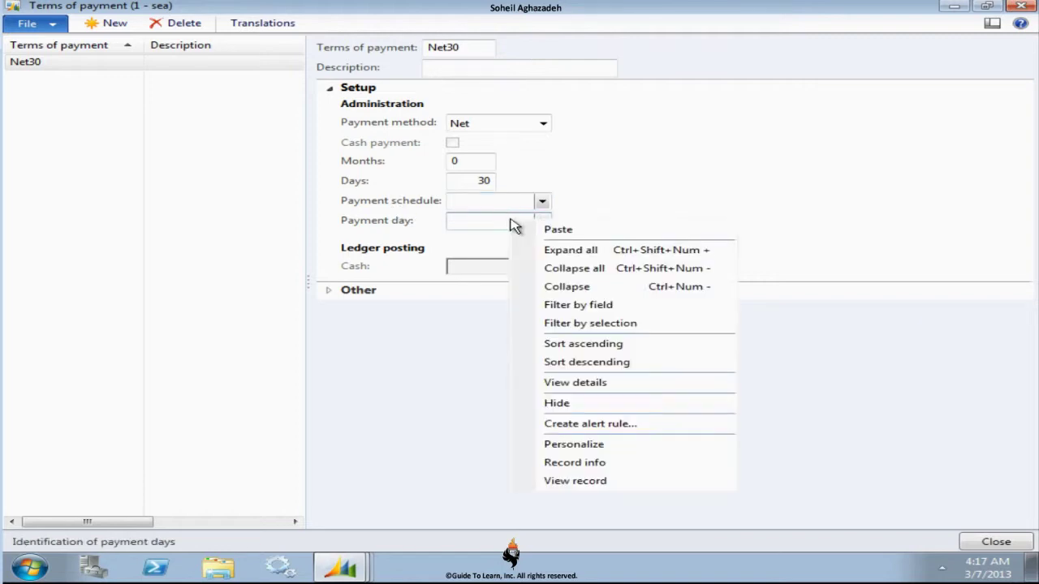
pyautogui.click(615, 386)
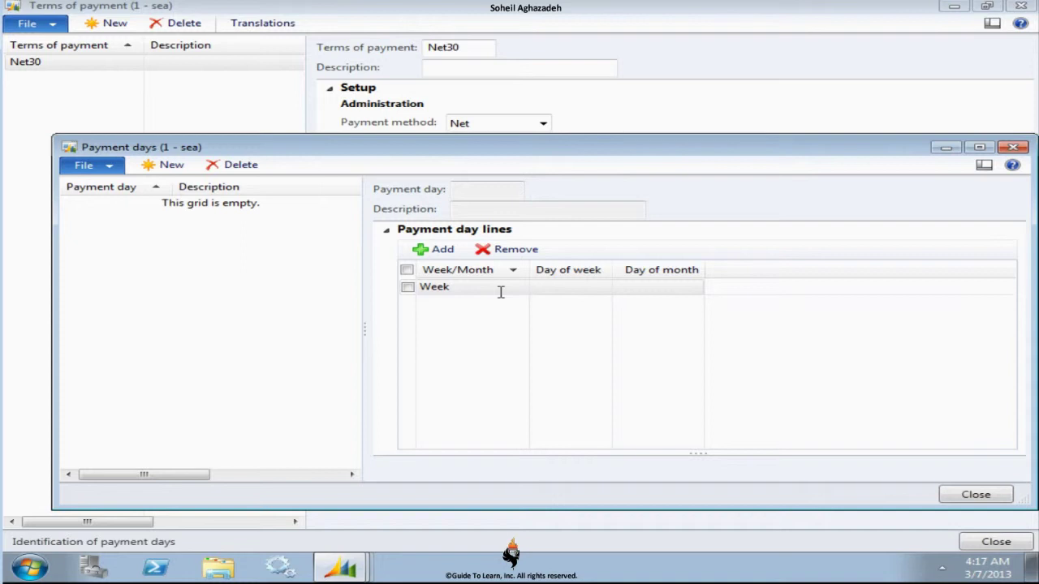
pyautogui.click(167, 164)
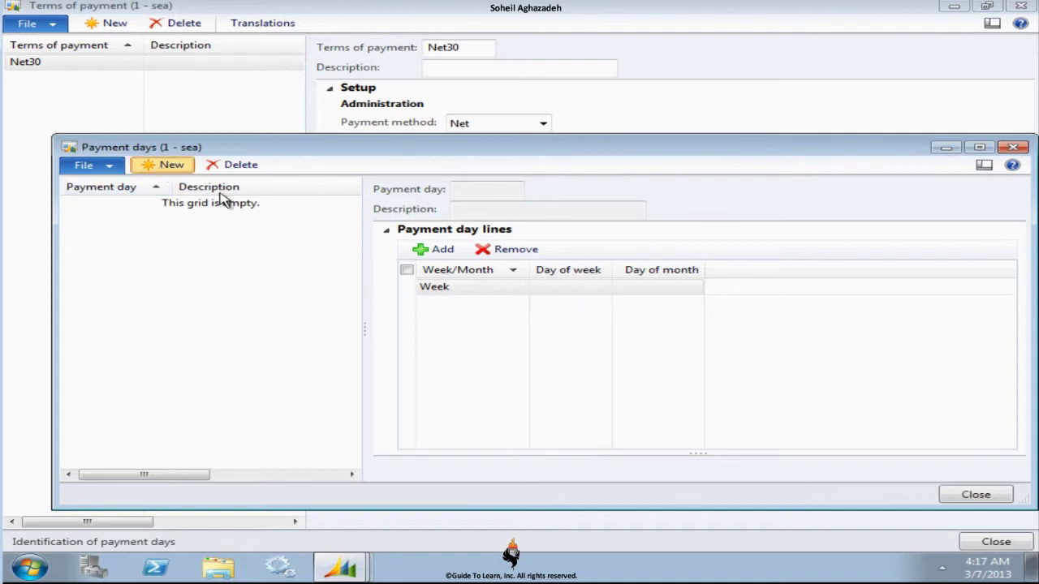
pyautogui.click(596, 289)
pyautogui.click(603, 288)
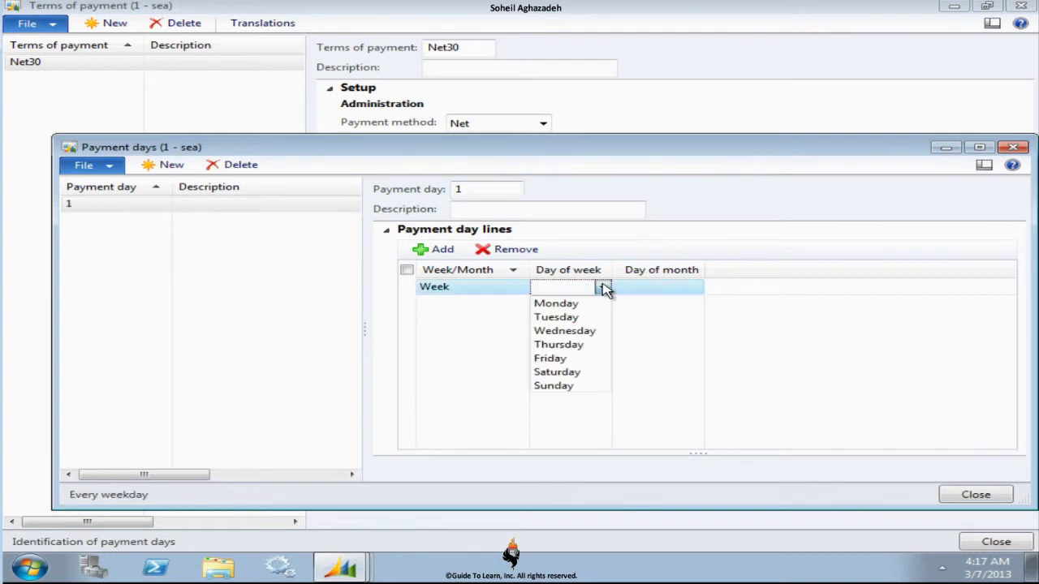
pyautogui.click(583, 305)
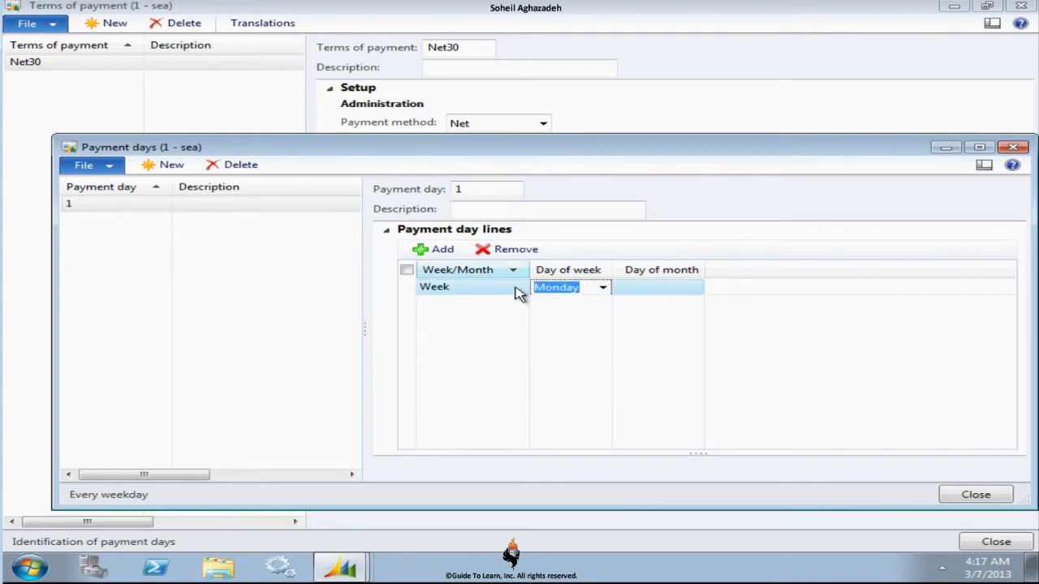
# Try switching payment day 1's line from Week to Month and select its day of month for entry
pyautogui.click(687, 290)
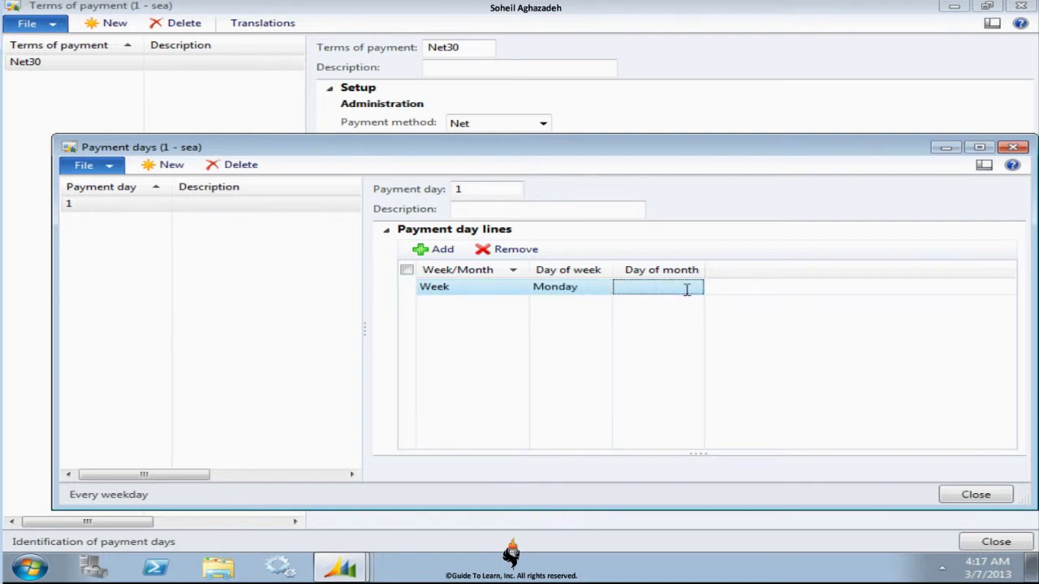
pyautogui.click(513, 287)
pyautogui.click(519, 288)
pyautogui.click(490, 317)
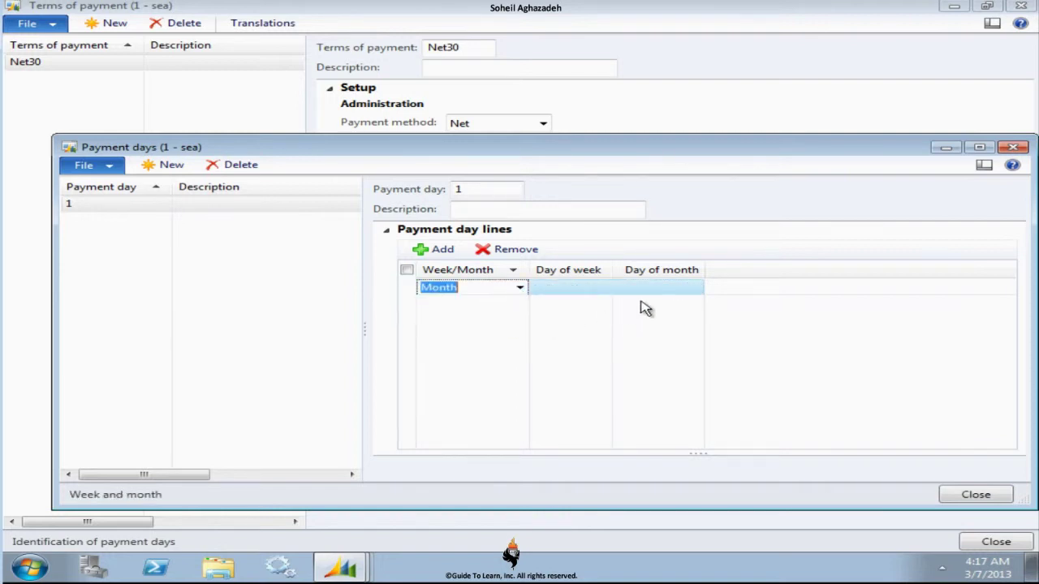
pyautogui.click(686, 289)
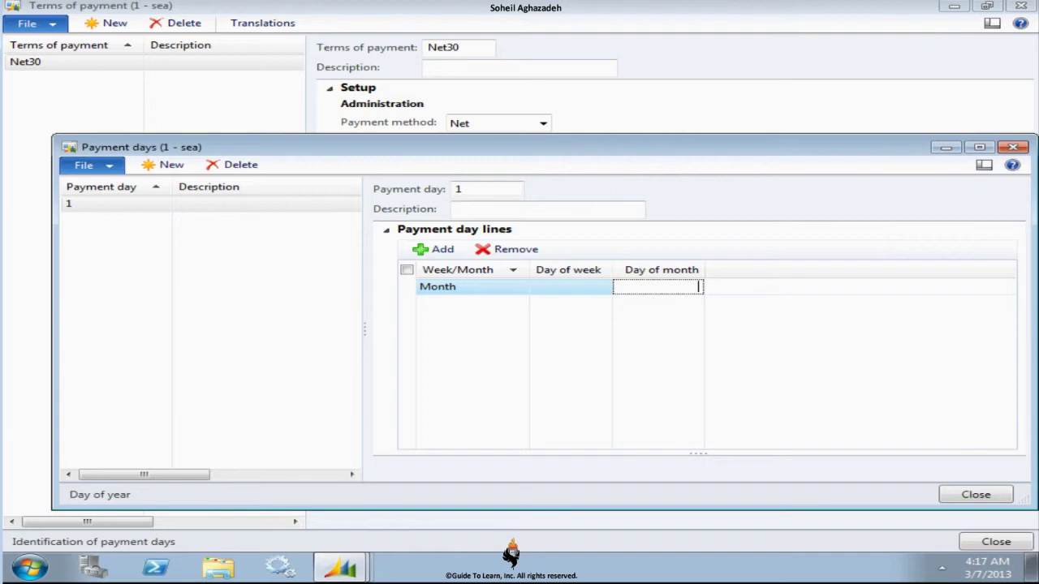
# Delete payment day 1 and return to the Net30 terms of payment
pyautogui.click(235, 165)
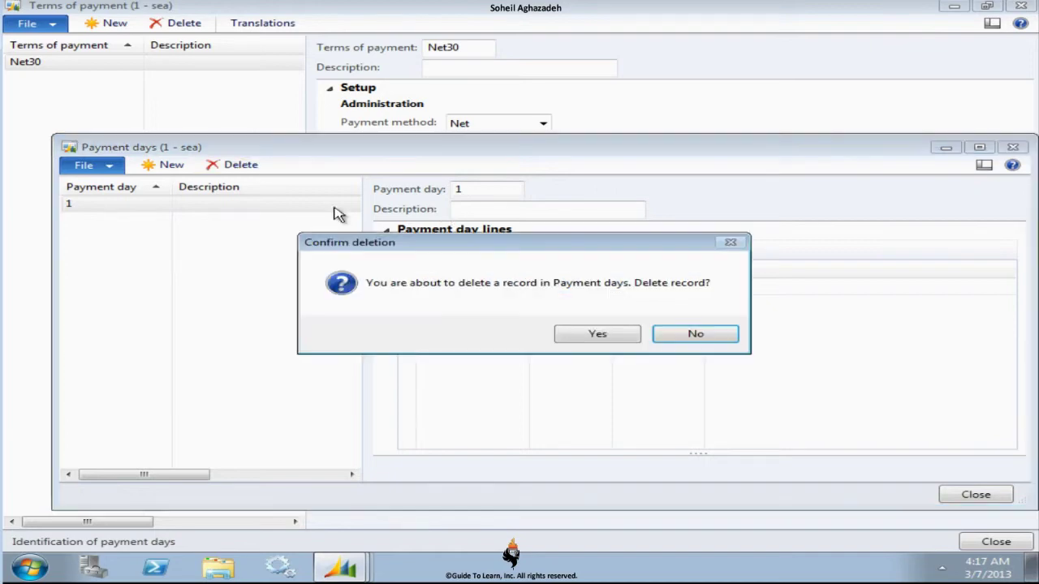
pyautogui.click(606, 336)
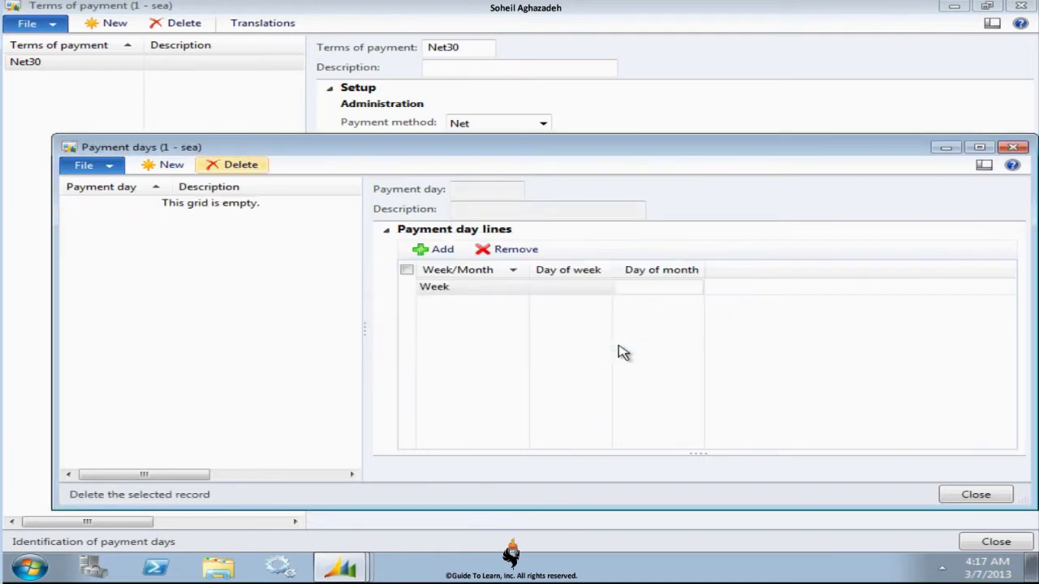
pyautogui.click(992, 493)
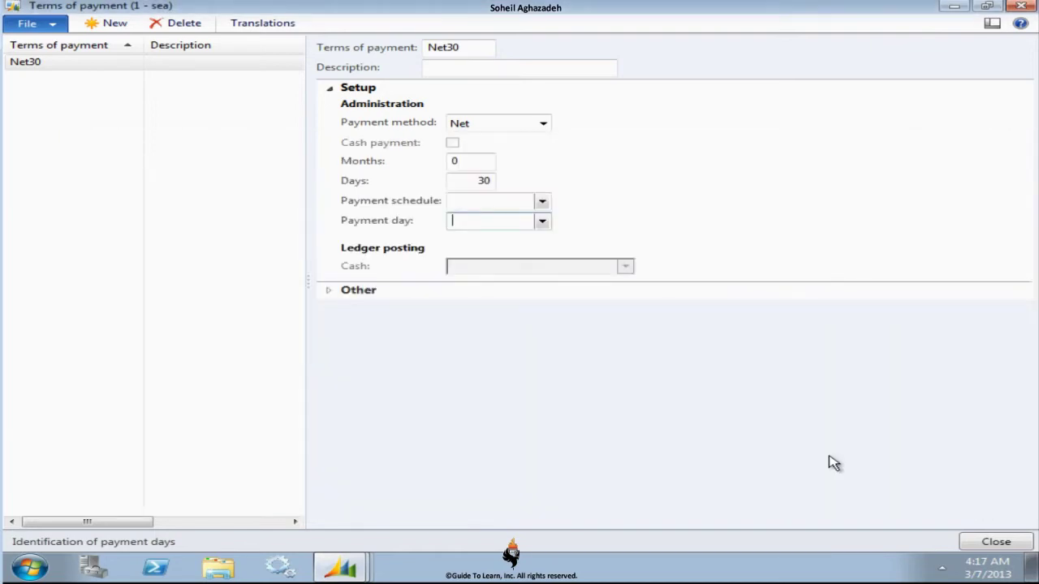
# Examine the other credit settings of the Net30 terms, including the available payment types
pyautogui.click(333, 294)
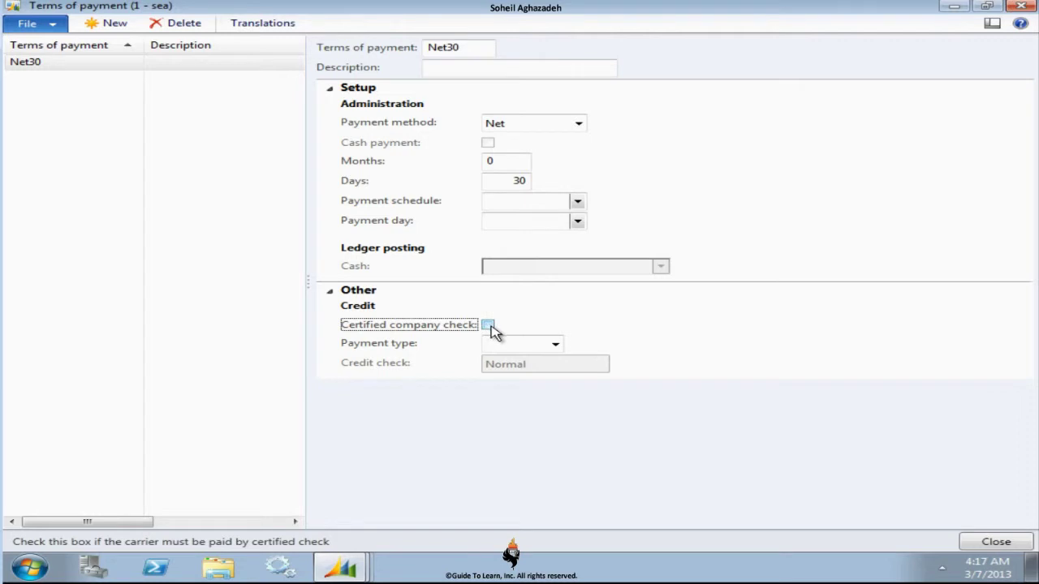
pyautogui.click(556, 345)
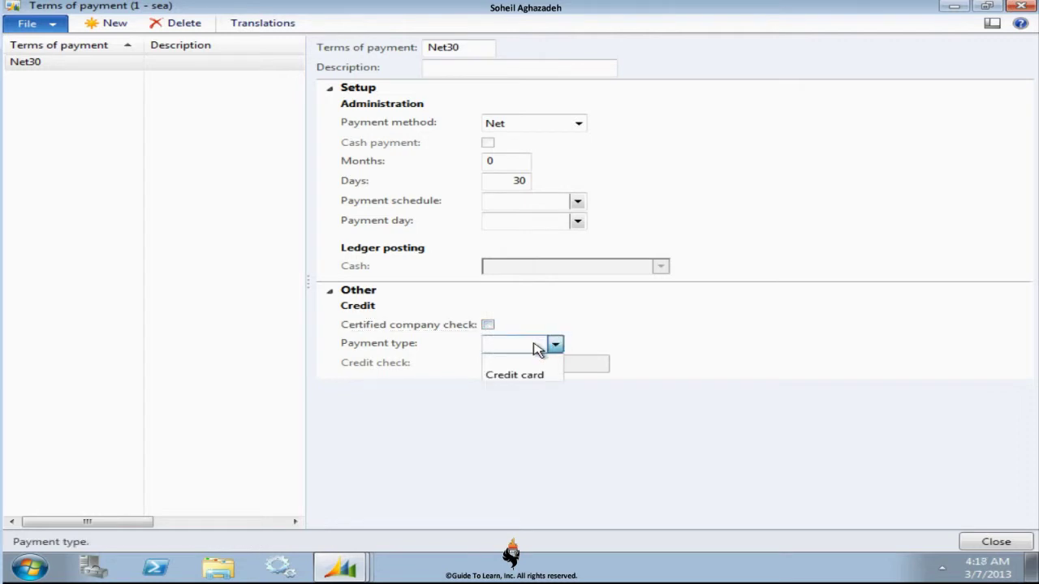
pyautogui.click(535, 344)
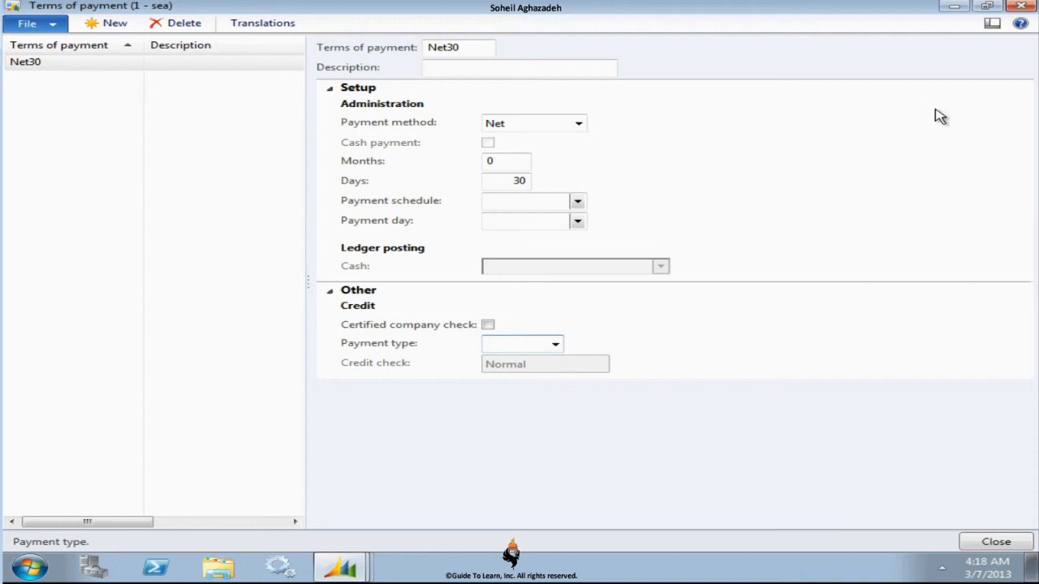